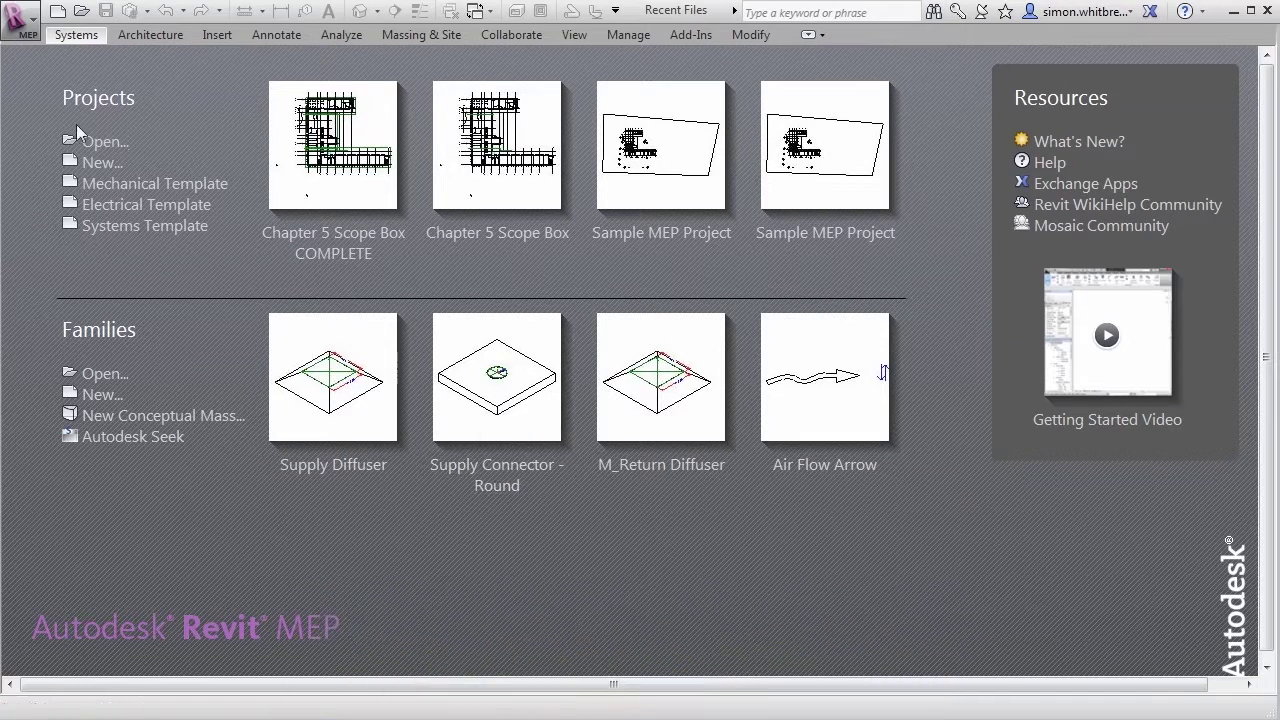
- Open Sample MEP Project.rvt from the Revit MEP 2013 Common folder
{"action": "left_click", "coordinate": [108, 143]}
{"action": "left_click", "coordinate": [268, 197]}
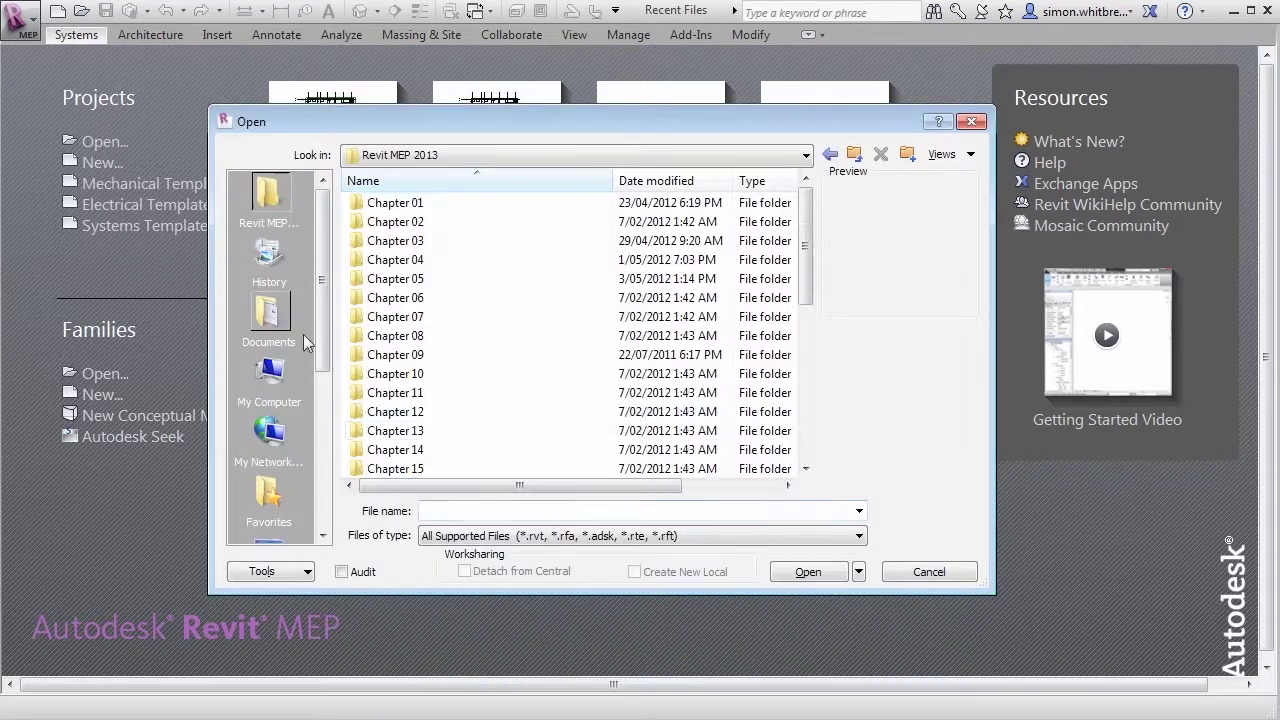
{"action": "left_click_drag", "start_coordinate": [811, 277], "coordinate": [814, 351]}
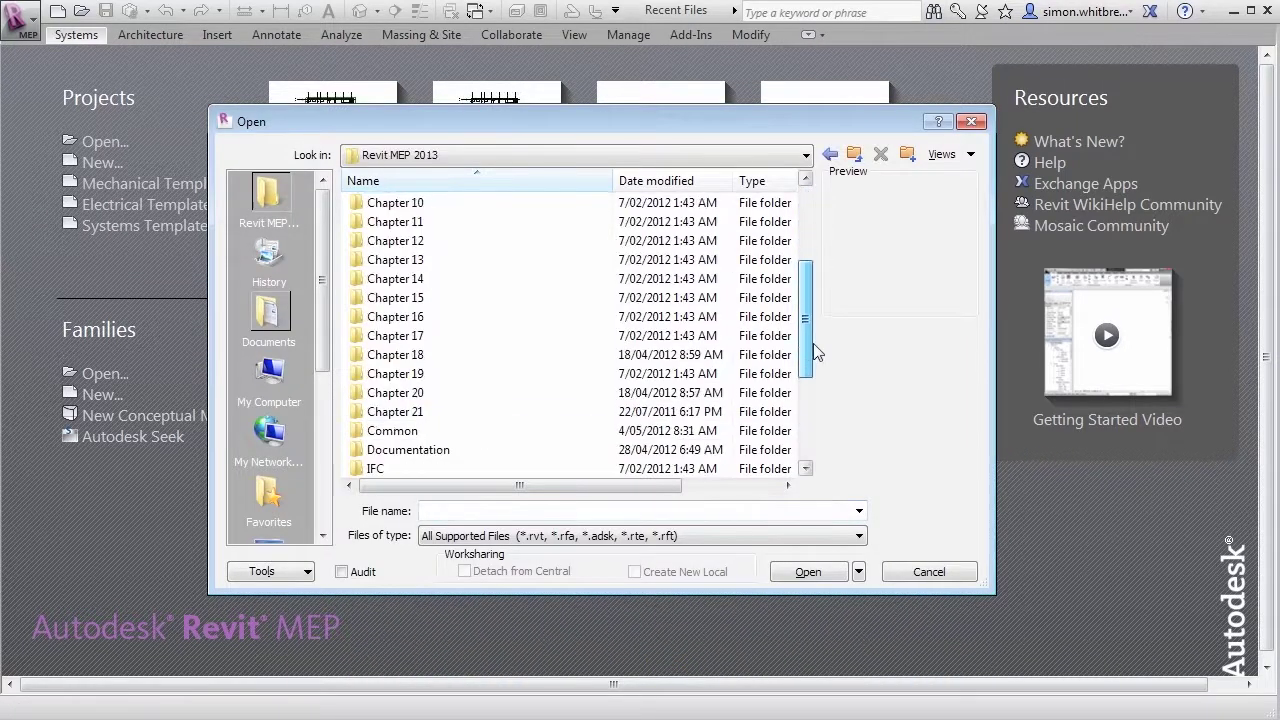
{"action": "double_click", "coordinate": [408, 430]}
{"action": "left_click", "coordinate": [381, 241]}
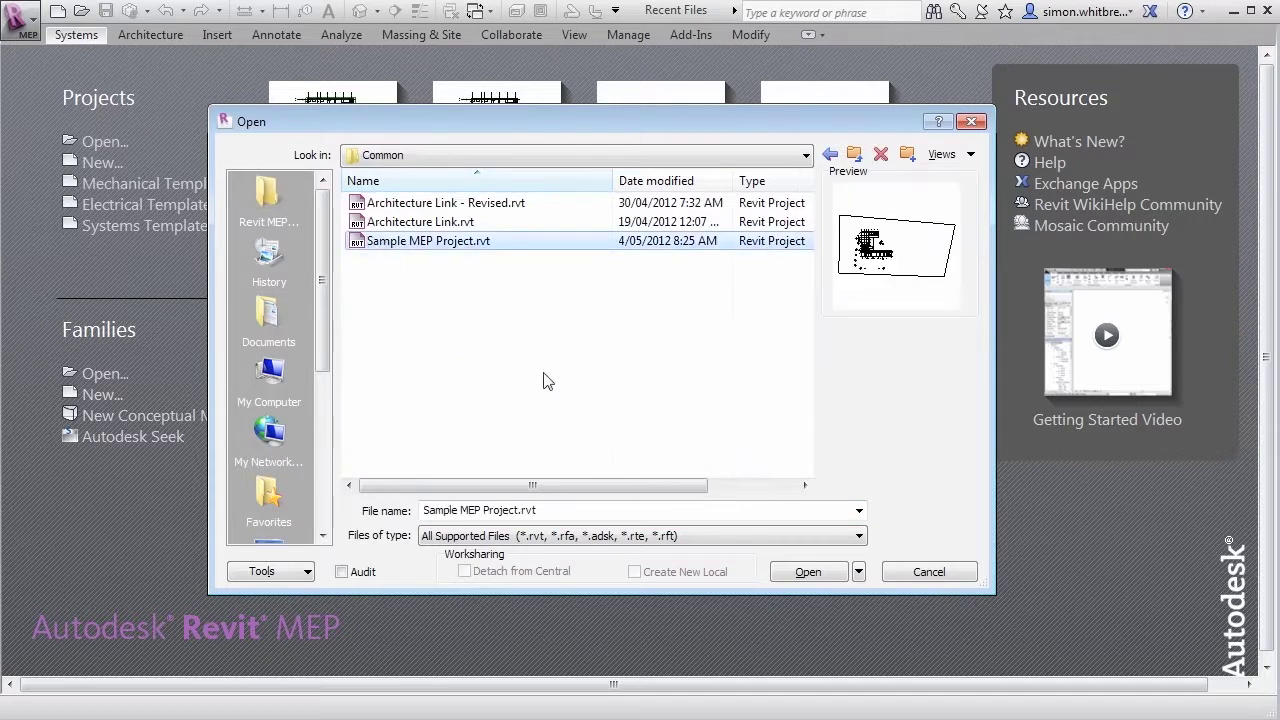
{"action": "left_click", "coordinate": [786, 571]}
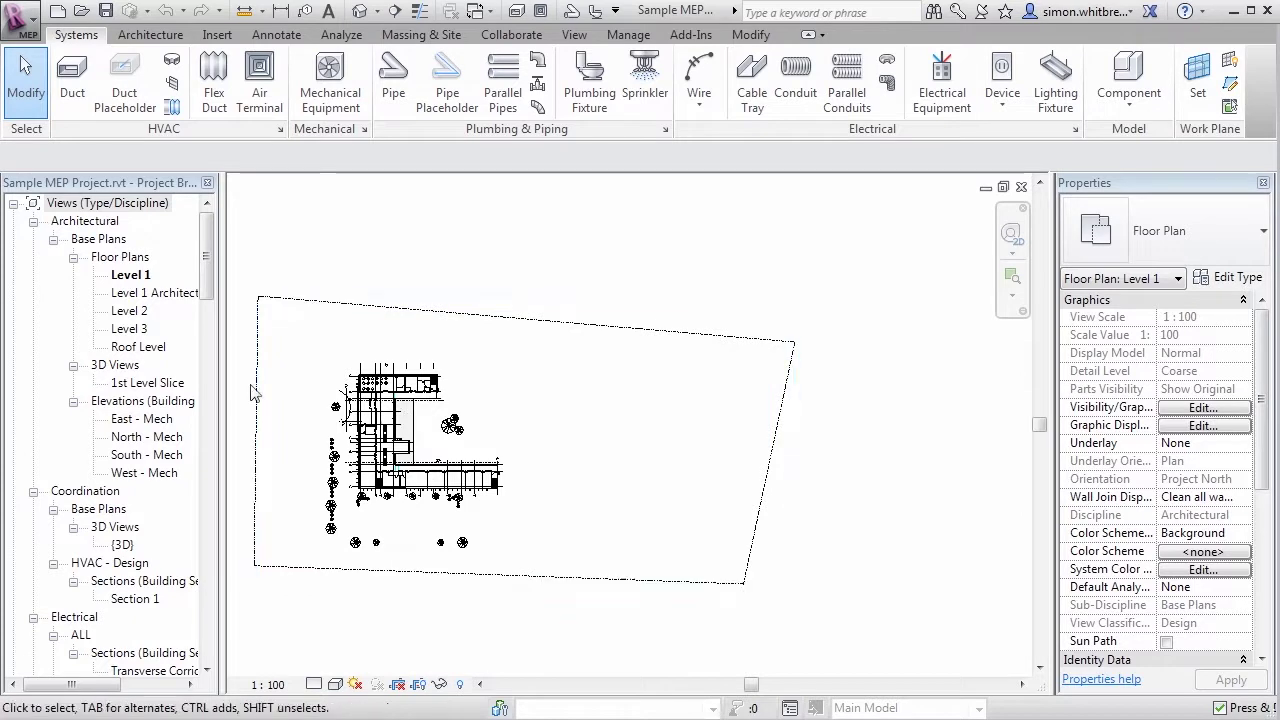
- Show the Level 1 floor plan and zoom in on the open area beside the building
{"action": "left_click", "coordinate": [125, 275]}
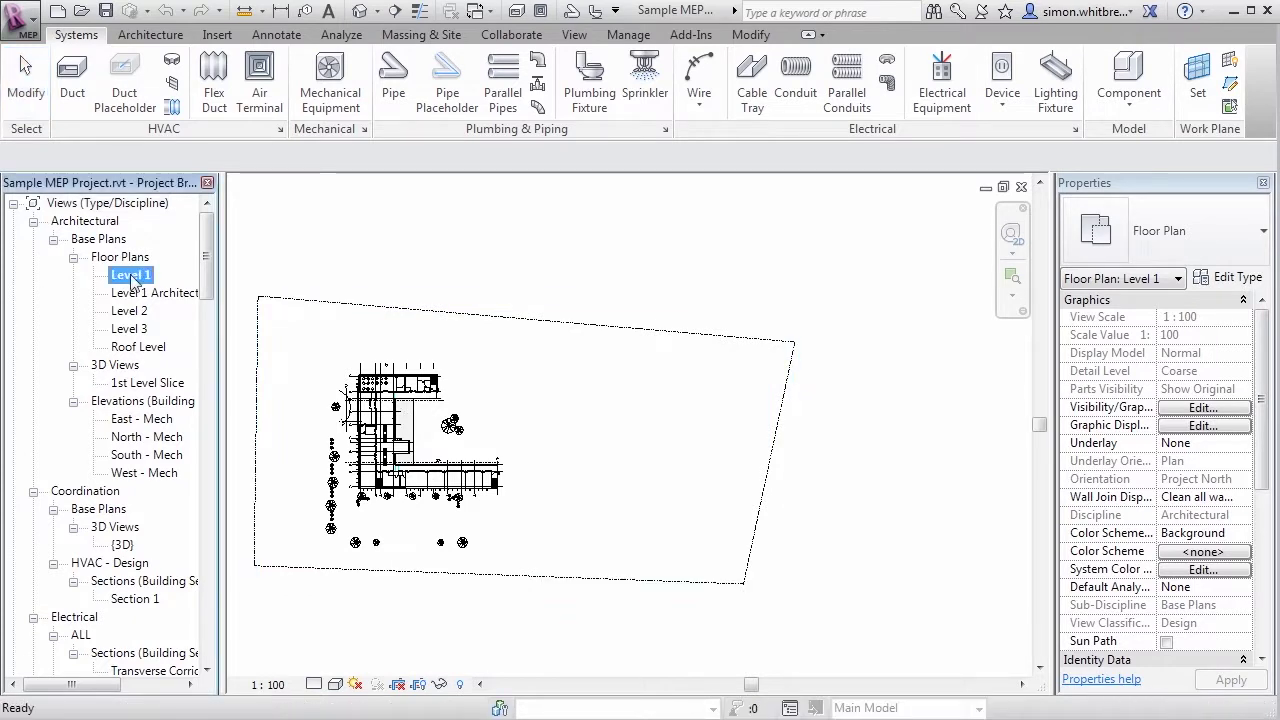
{"action": "left_click", "coordinate": [466, 410]}
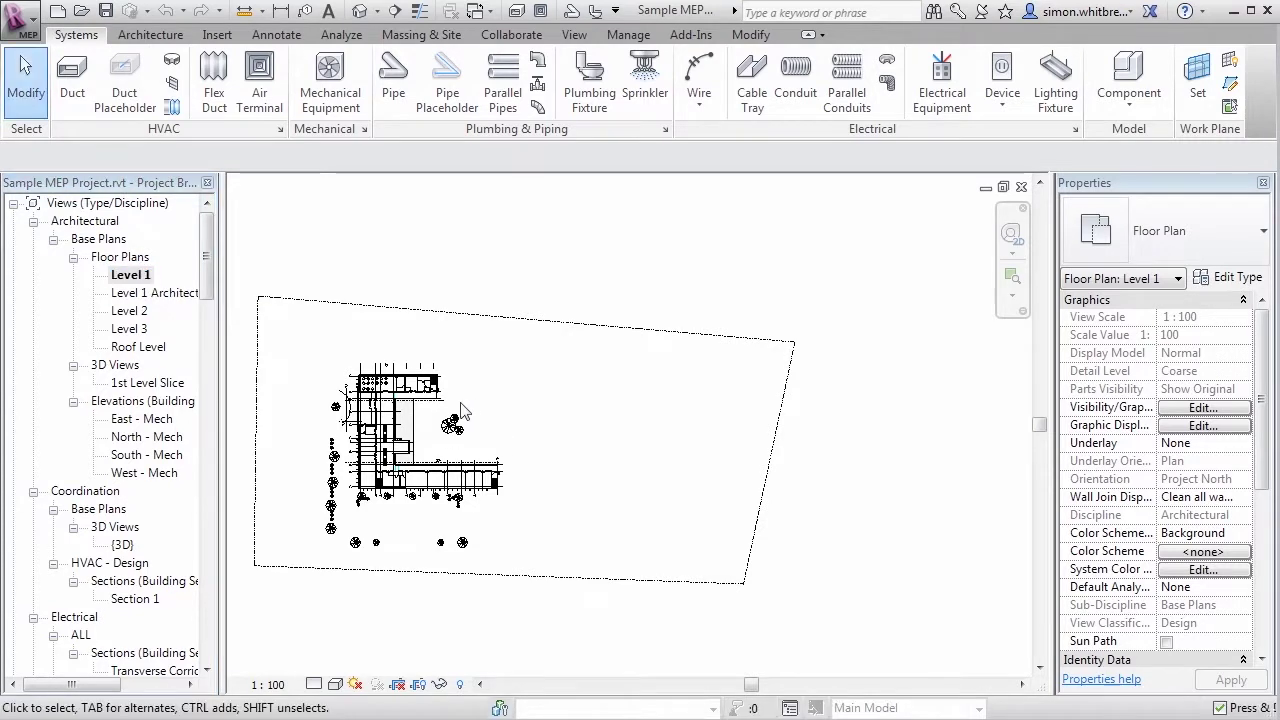
{"action": "scroll", "coordinate": [461, 406], "scroll_direction": "up", "scroll_amount": 5}
{"action": "scroll", "coordinate": [417, 329], "scroll_direction": "up", "scroll_amount": 2}
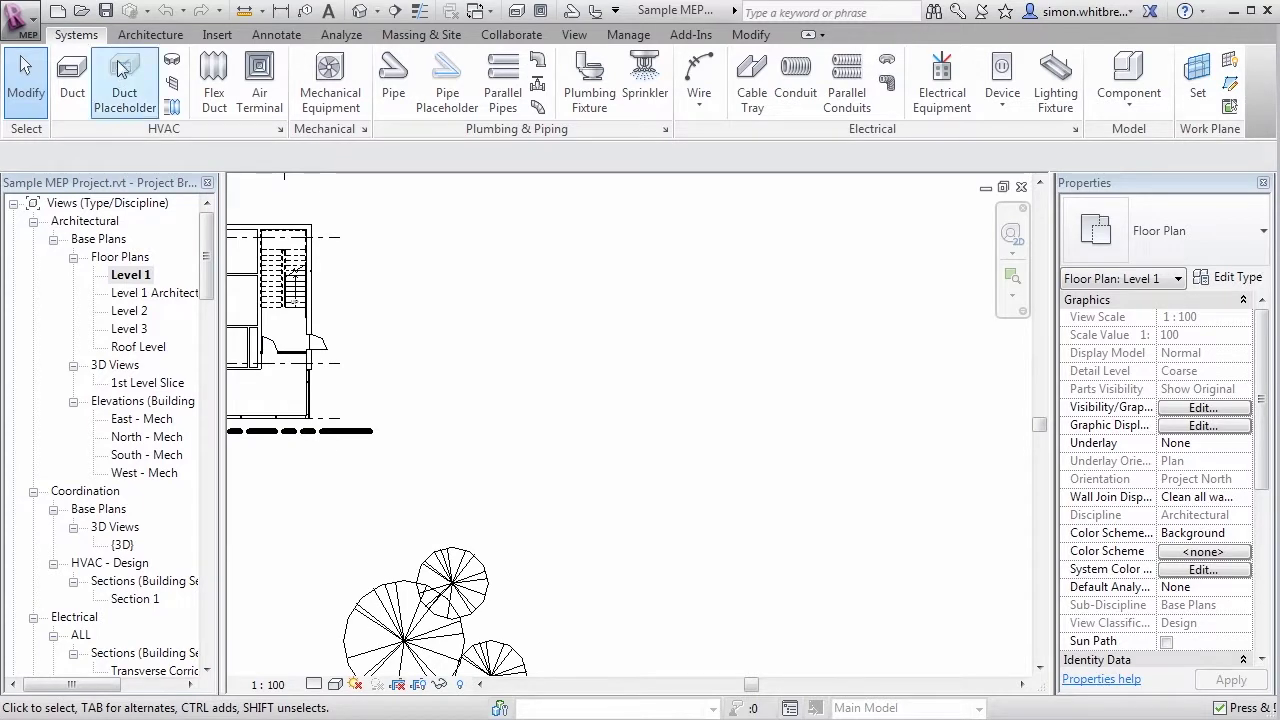
- Draw a rectangular outline of walls beside the linked building on Level 1
{"action": "left_click", "coordinate": [140, 36]}
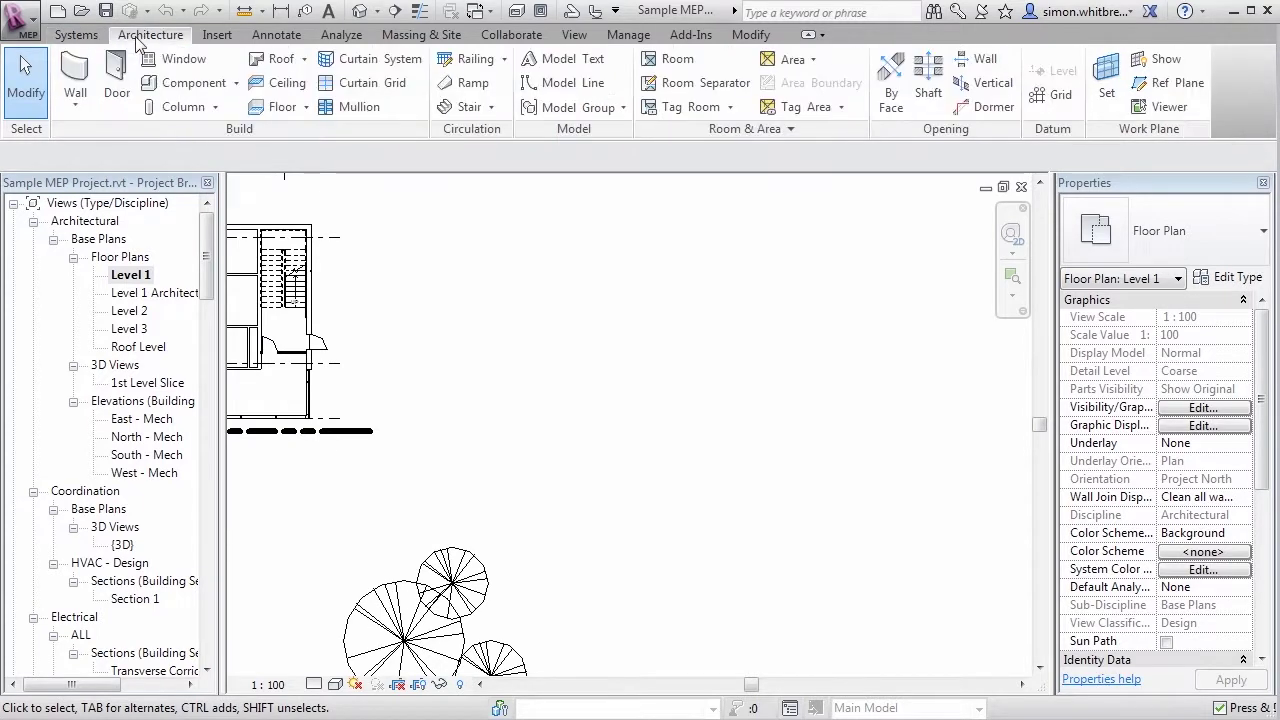
{"action": "left_click", "coordinate": [74, 75]}
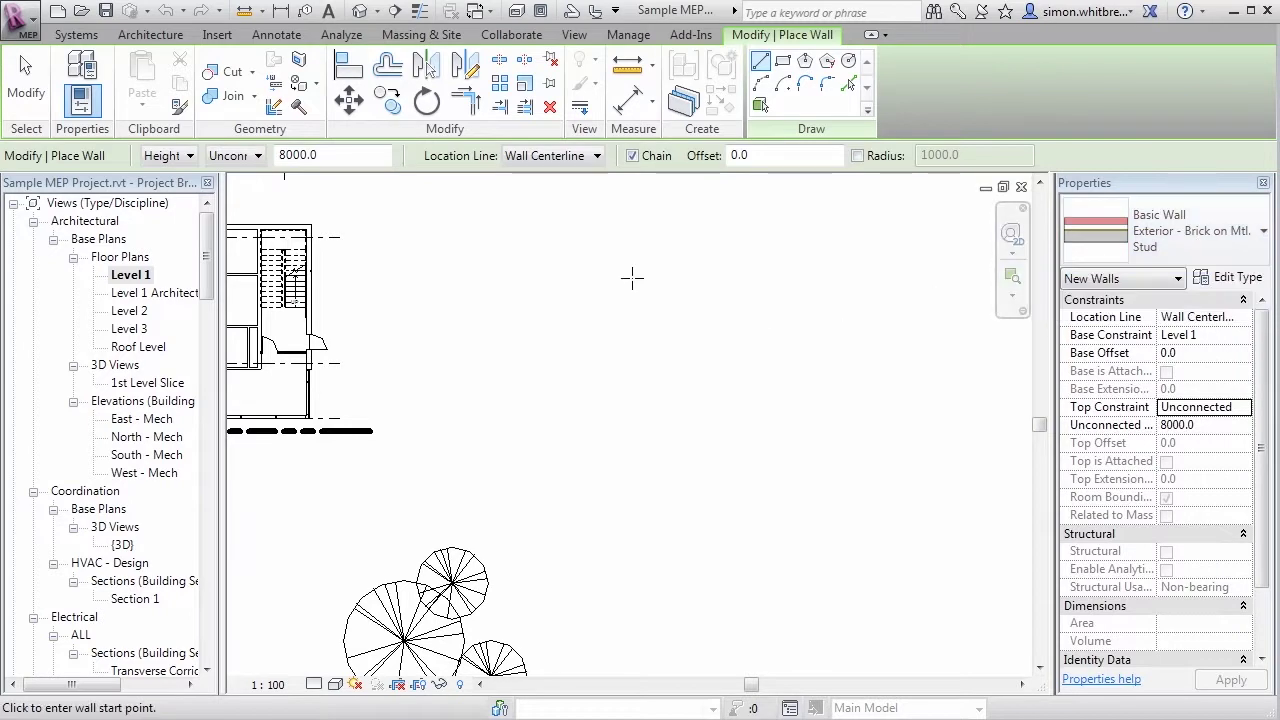
{"action": "left_click", "coordinate": [783, 61]}
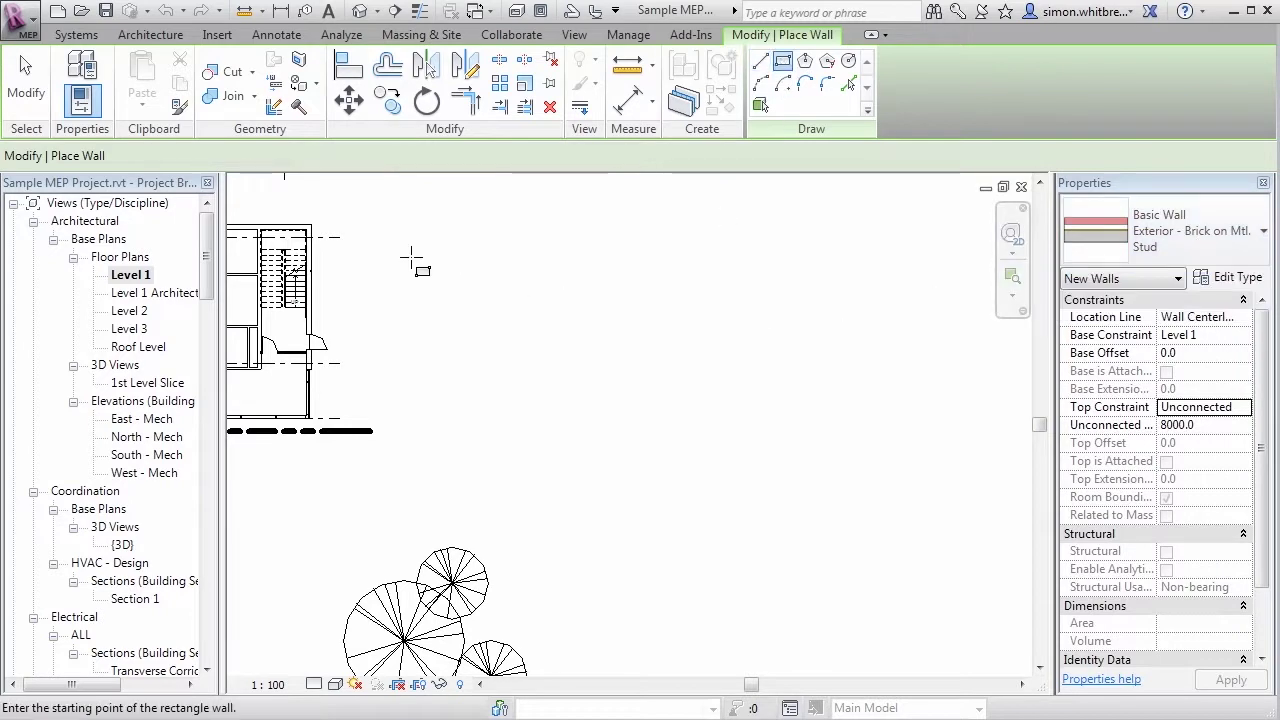
{"action": "left_click", "coordinate": [378, 254]}
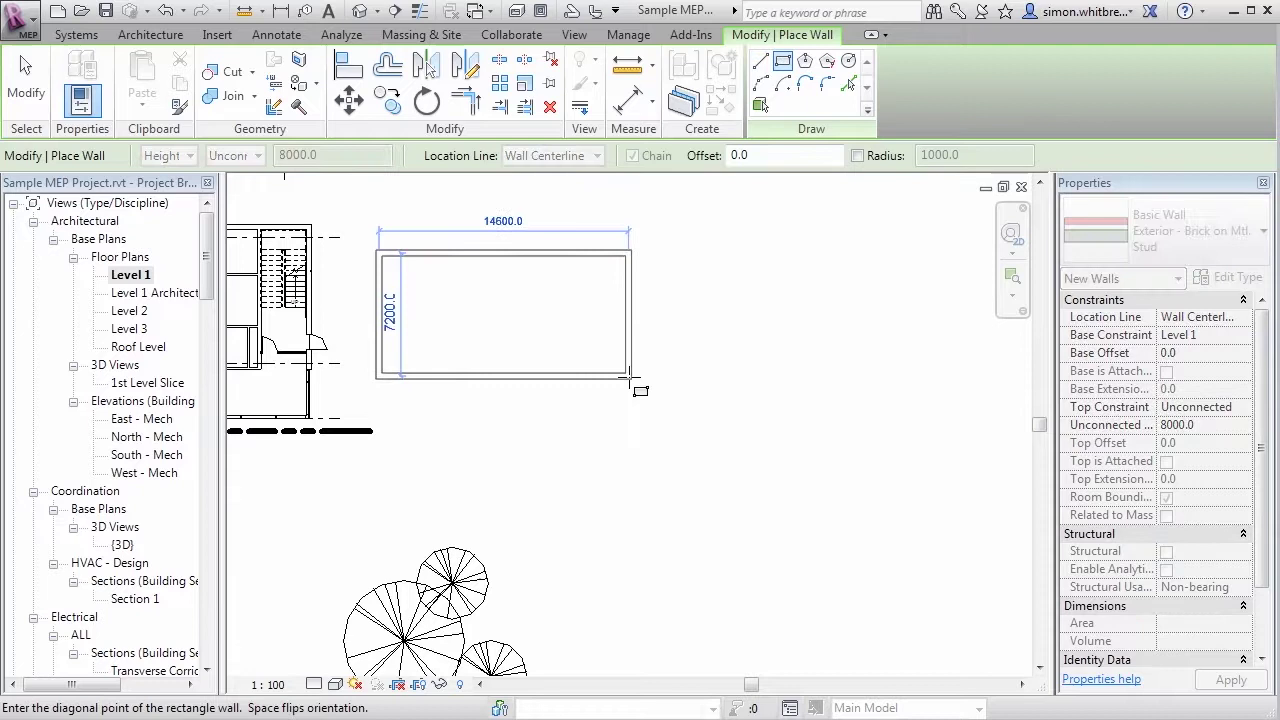
{"action": "left_click", "coordinate": [628, 375]}
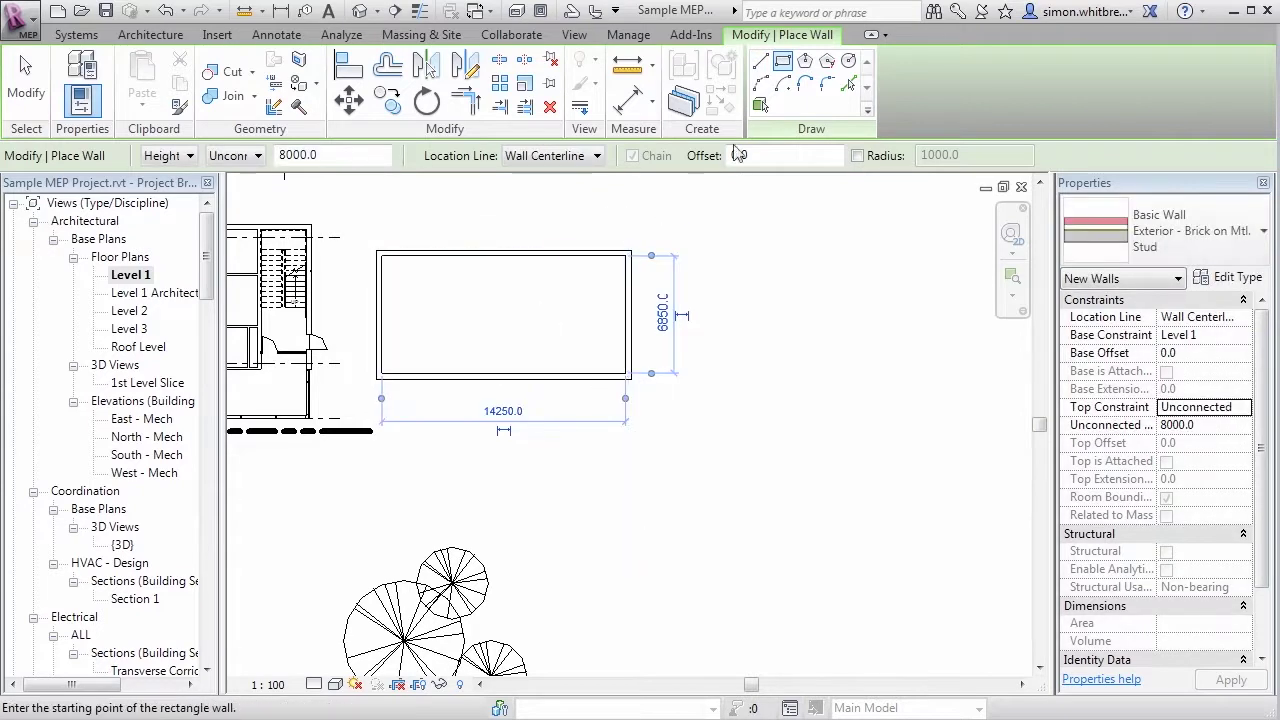
- Add interior walls dividing the enclosure into three spaces
{"action": "left_click", "coordinate": [760, 61]}
{"action": "left_click", "coordinate": [436, 254]}
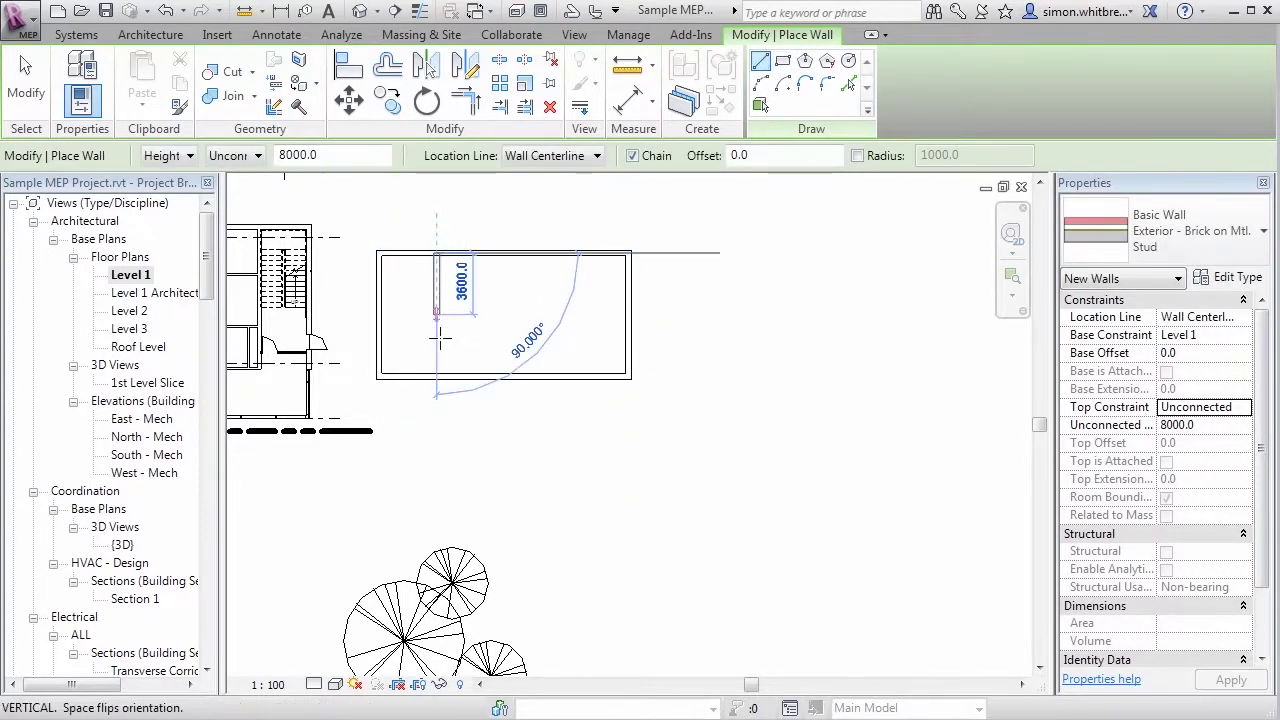
{"action": "left_click", "coordinate": [437, 375]}
{"action": "key", "text": "Escape"}
{"action": "left_click", "coordinate": [438, 325]}
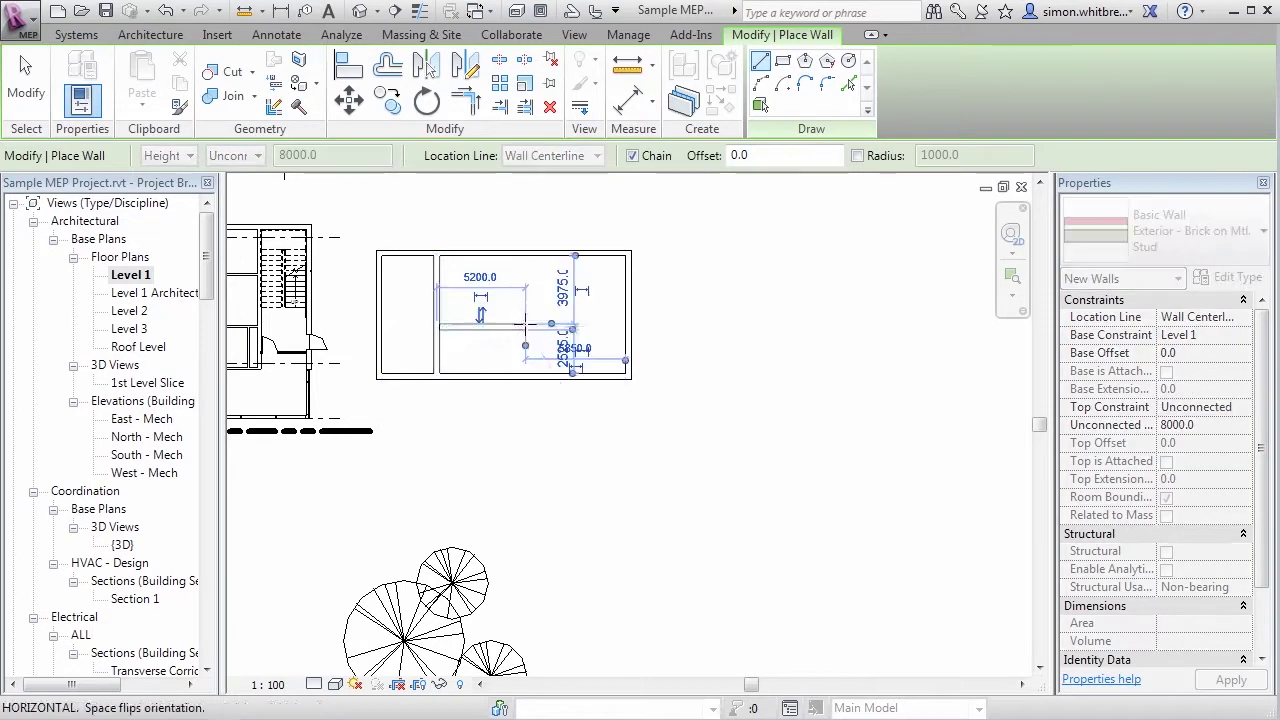
{"action": "left_click", "coordinate": [528, 325]}
{"action": "left_click", "coordinate": [528, 375]}
{"action": "key", "text": "Escape"}
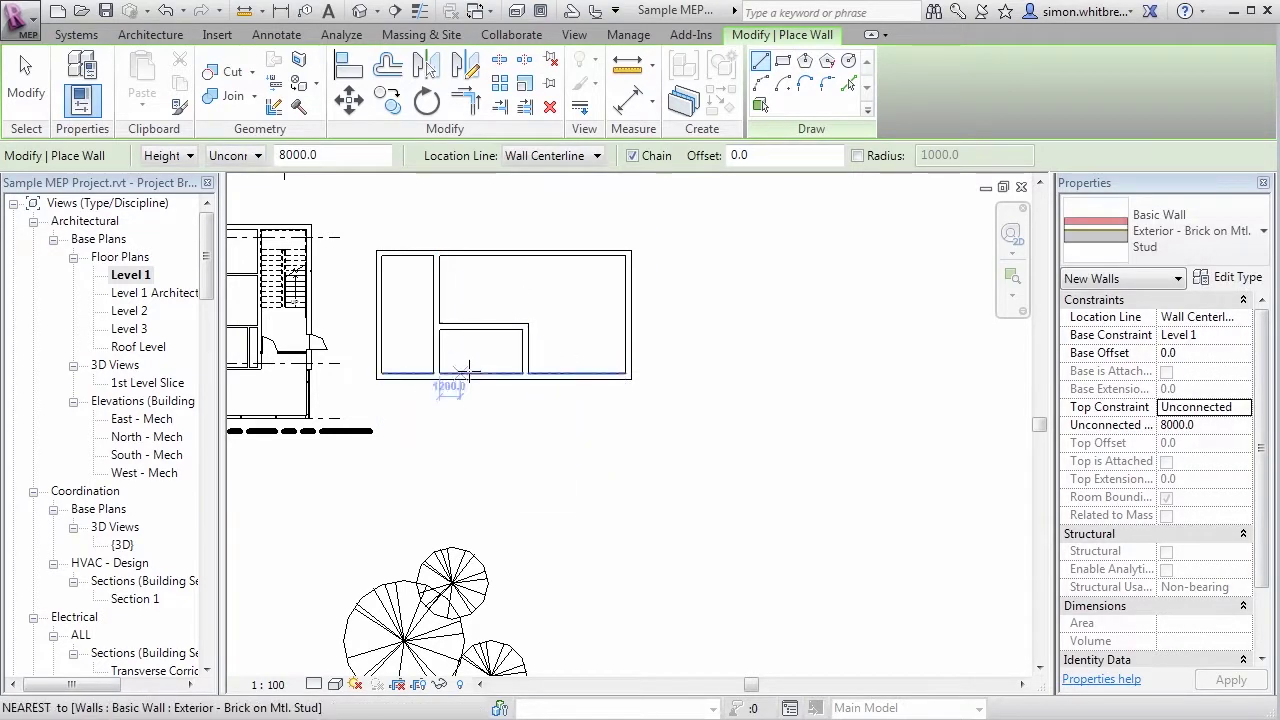
{"action": "left_click", "coordinate": [32, 92]}
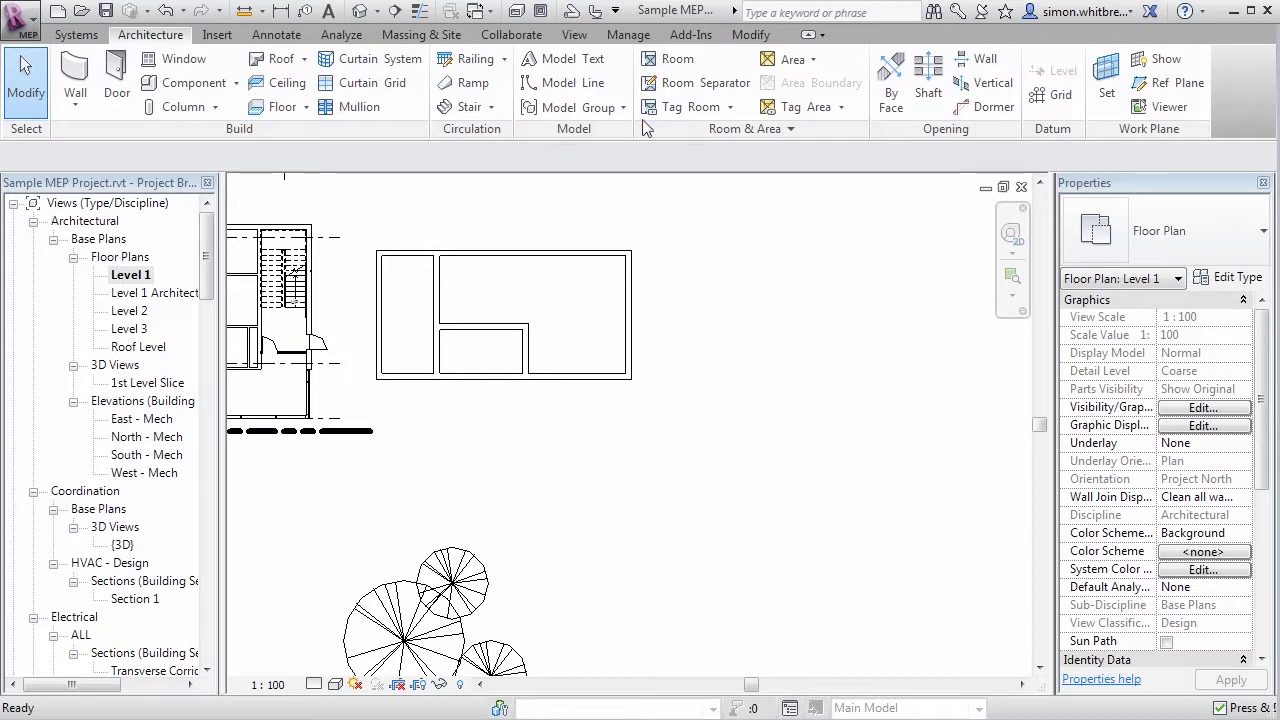
- Start room placement with Upper Limit set to Level 2 and Offset set to 0
{"action": "left_click", "coordinate": [682, 62]}
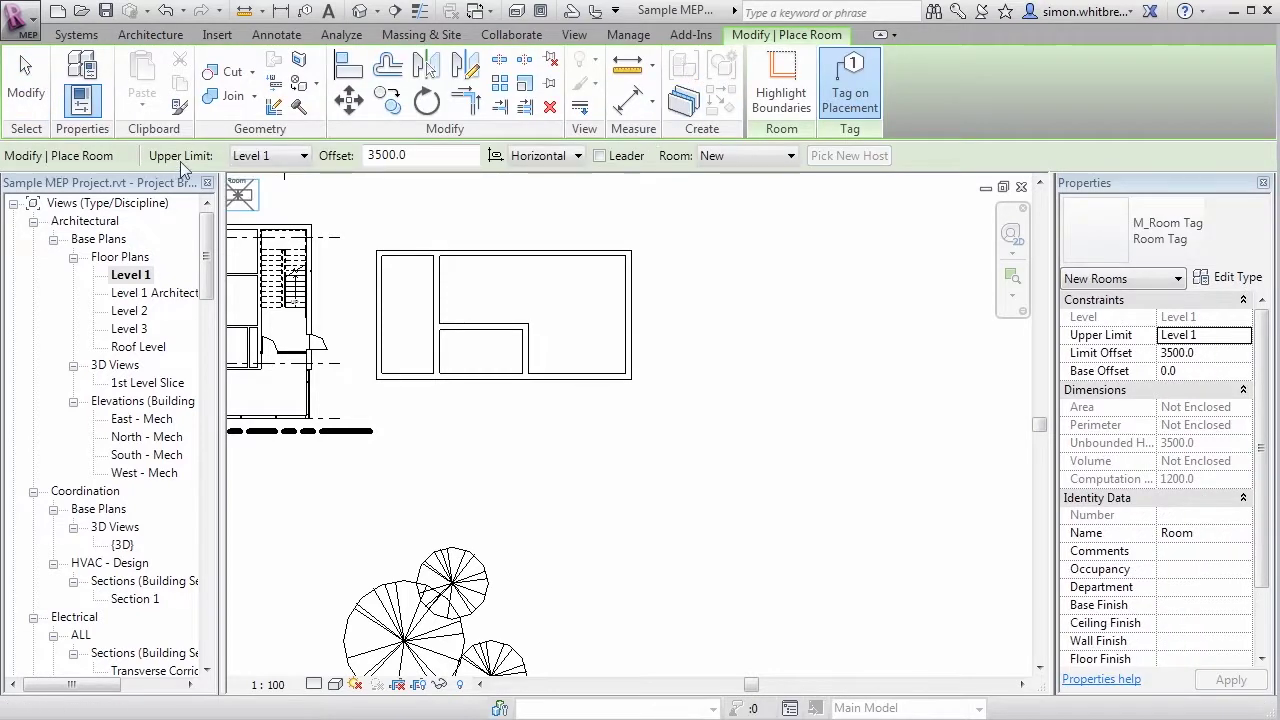
{"action": "left_click", "coordinate": [289, 163]}
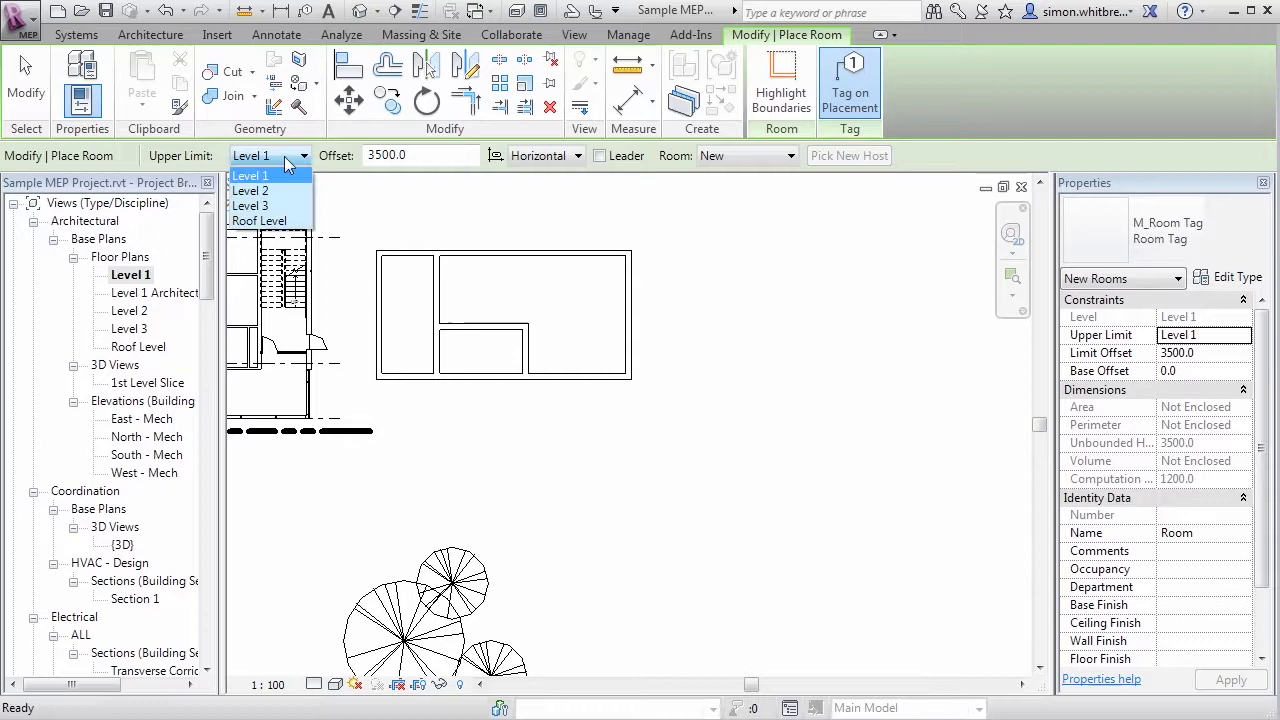
{"action": "left_click", "coordinate": [288, 190]}
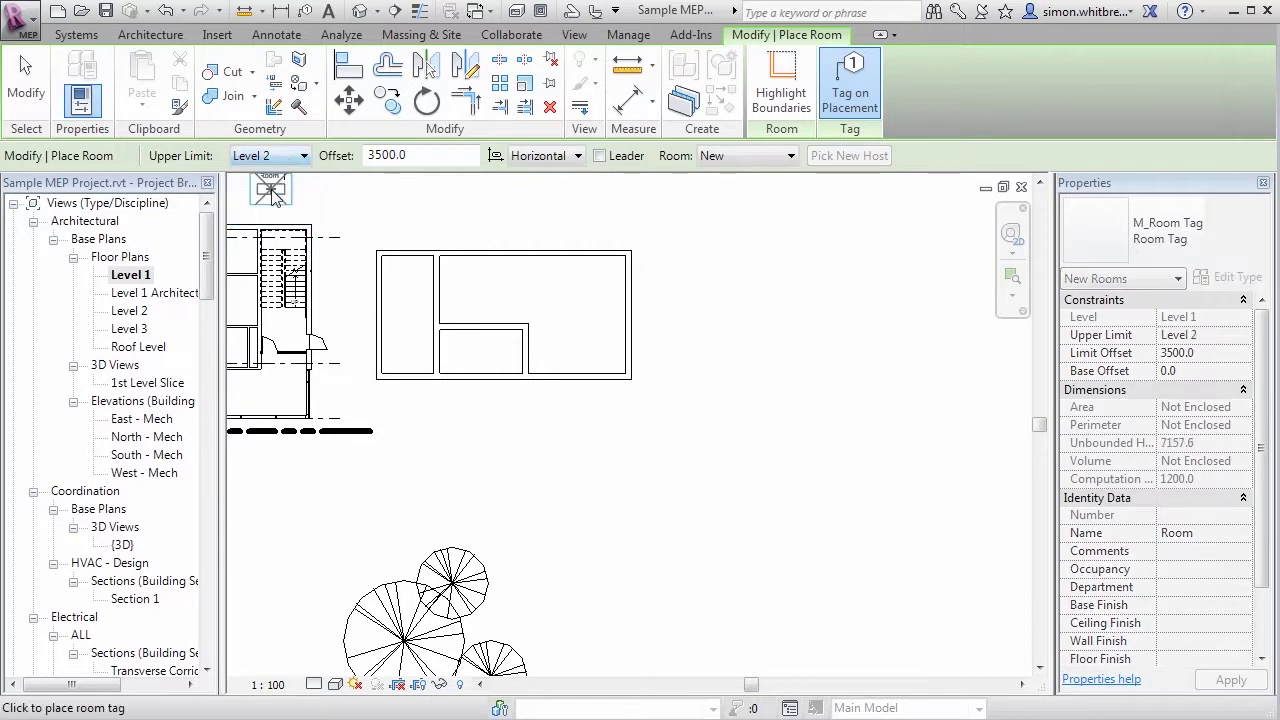
{"action": "left_click", "coordinate": [400, 155]}
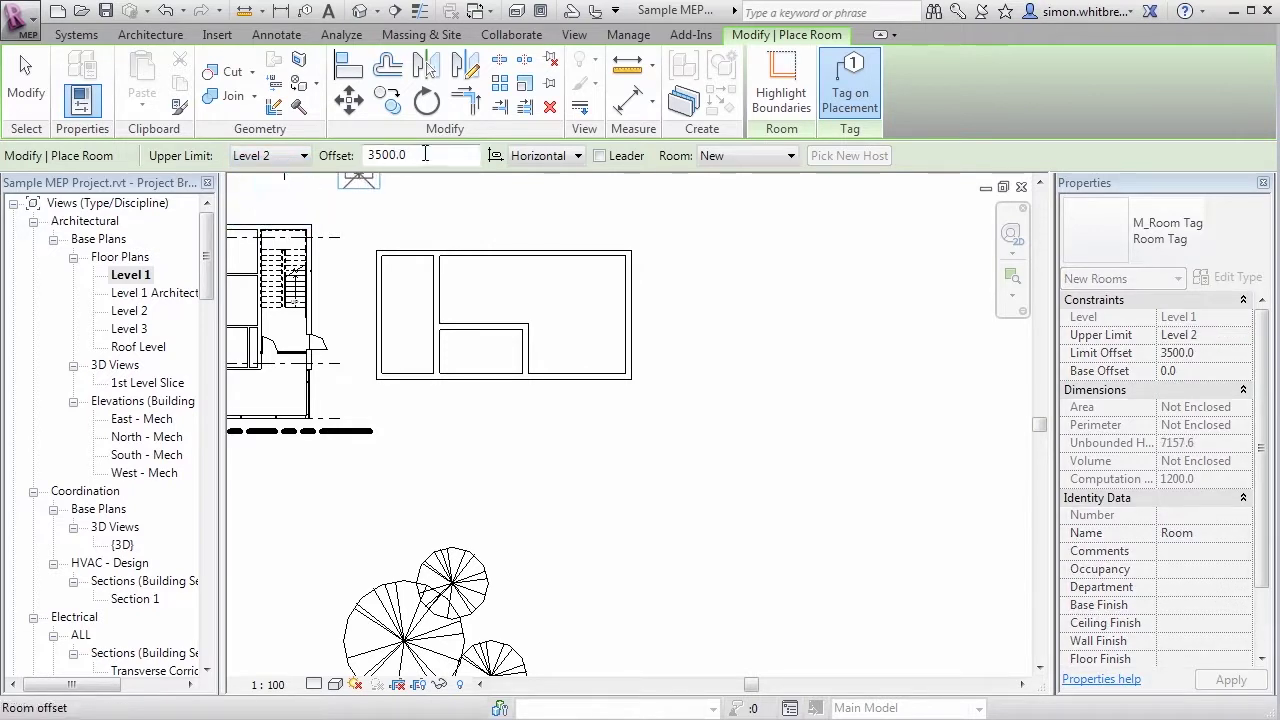
{"action": "type", "text": "0"}
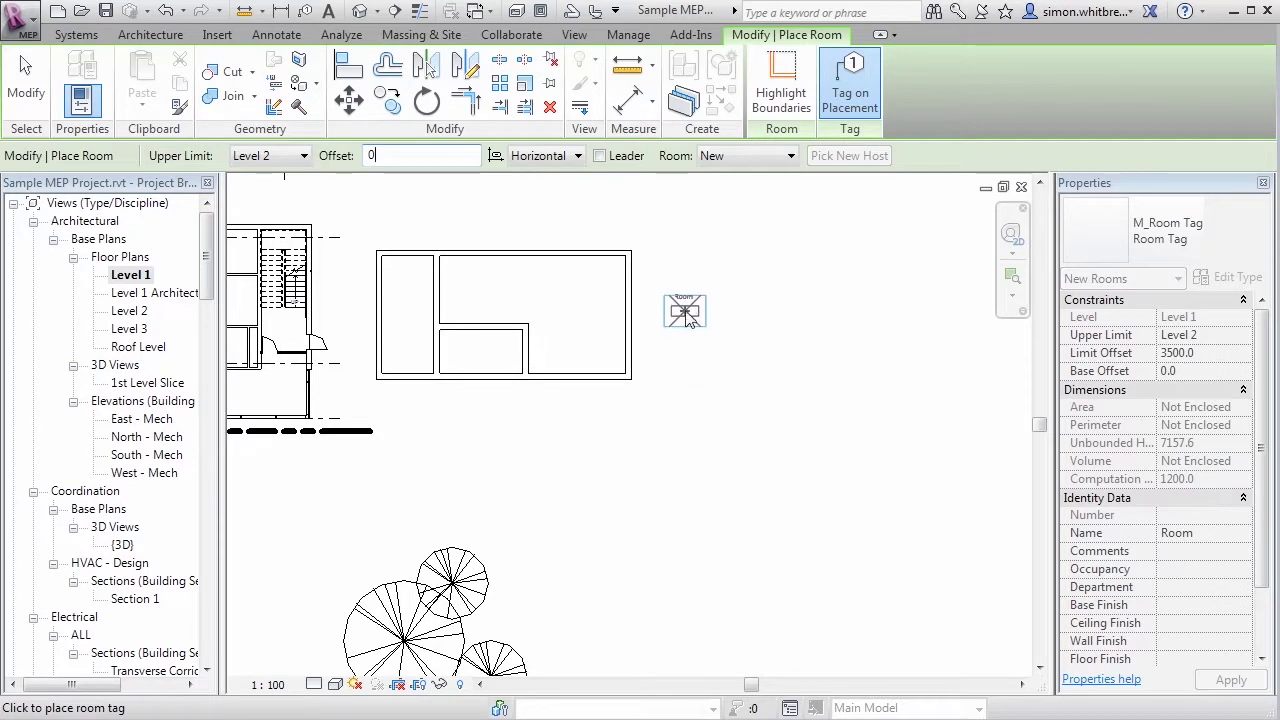
- Place a room in each of the three enclosed spaces, then turn off Tag on Placement
{"action": "left_click", "coordinate": [687, 314]}
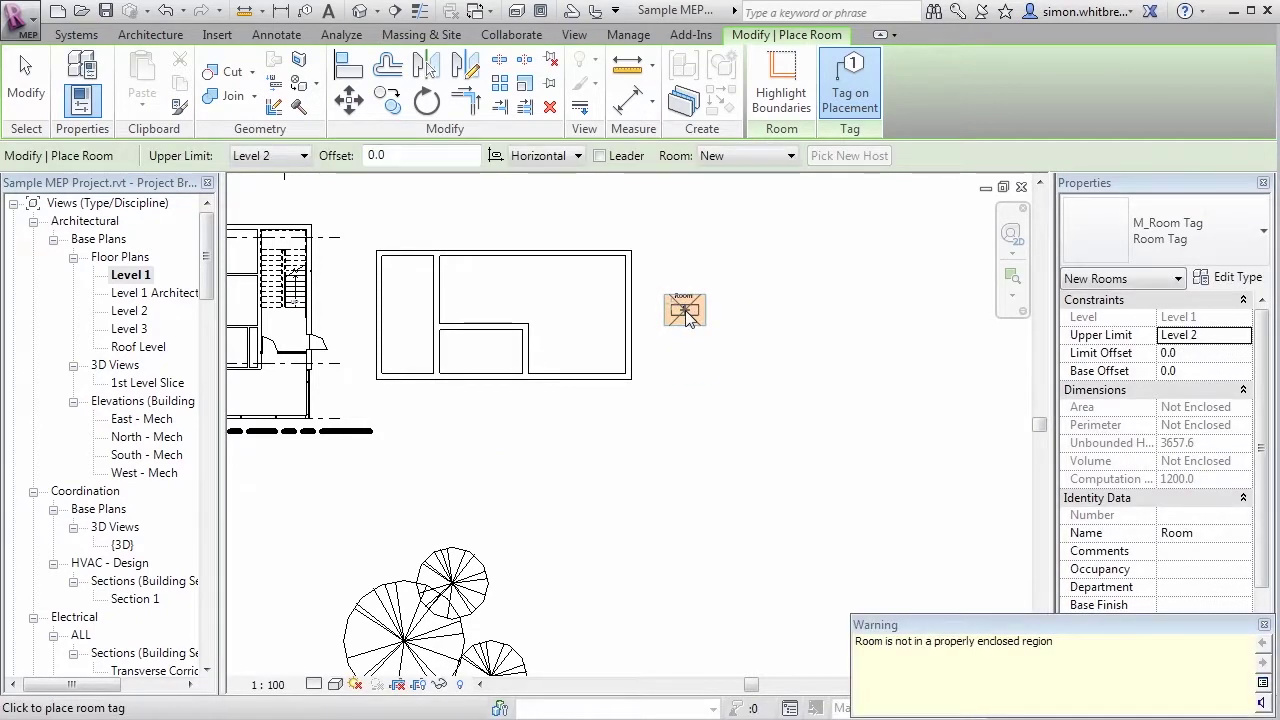
{"action": "left_click_drag", "start_coordinate": [940, 628], "coordinate": [523, 448]}
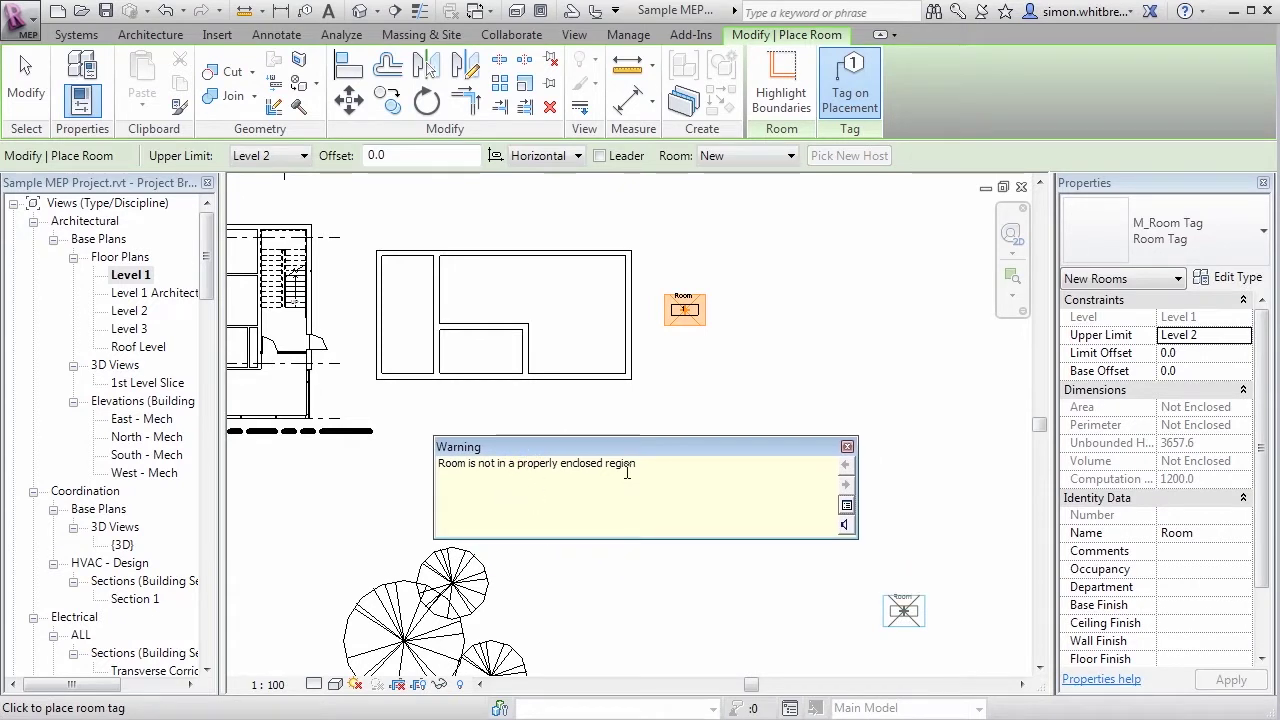
{"action": "left_click", "coordinate": [425, 293]}
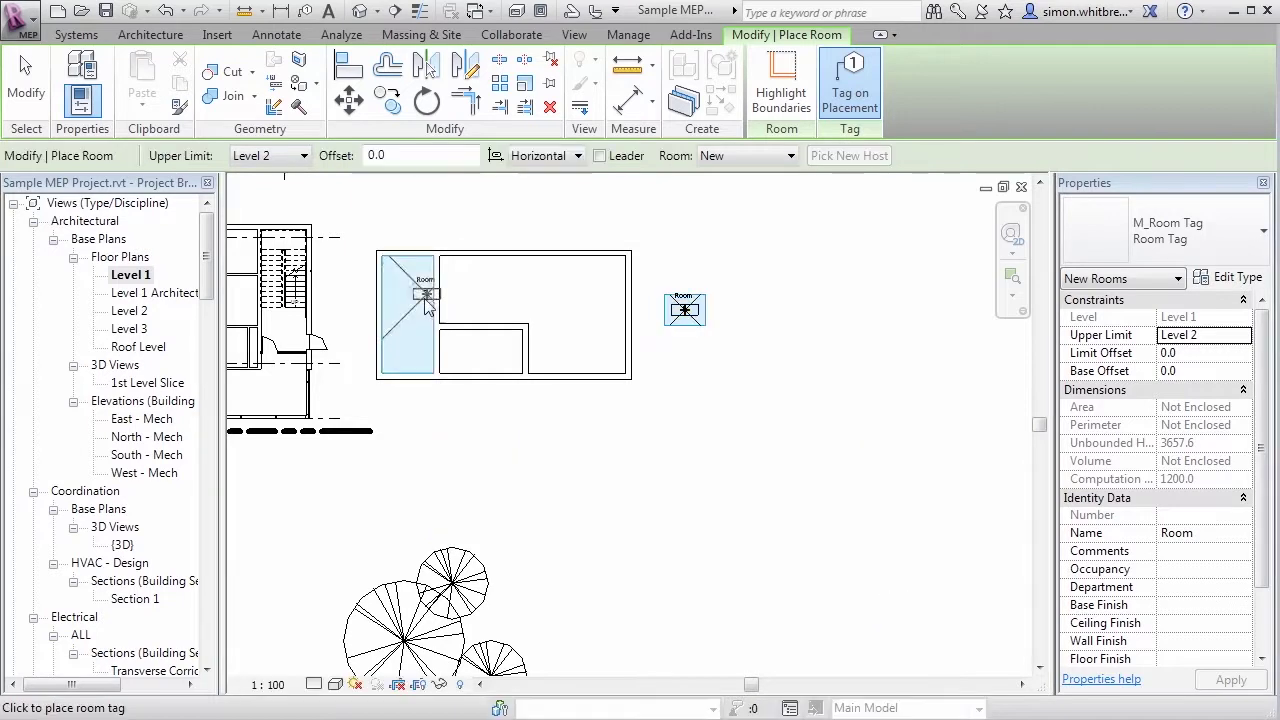
{"action": "left_click", "coordinate": [499, 297]}
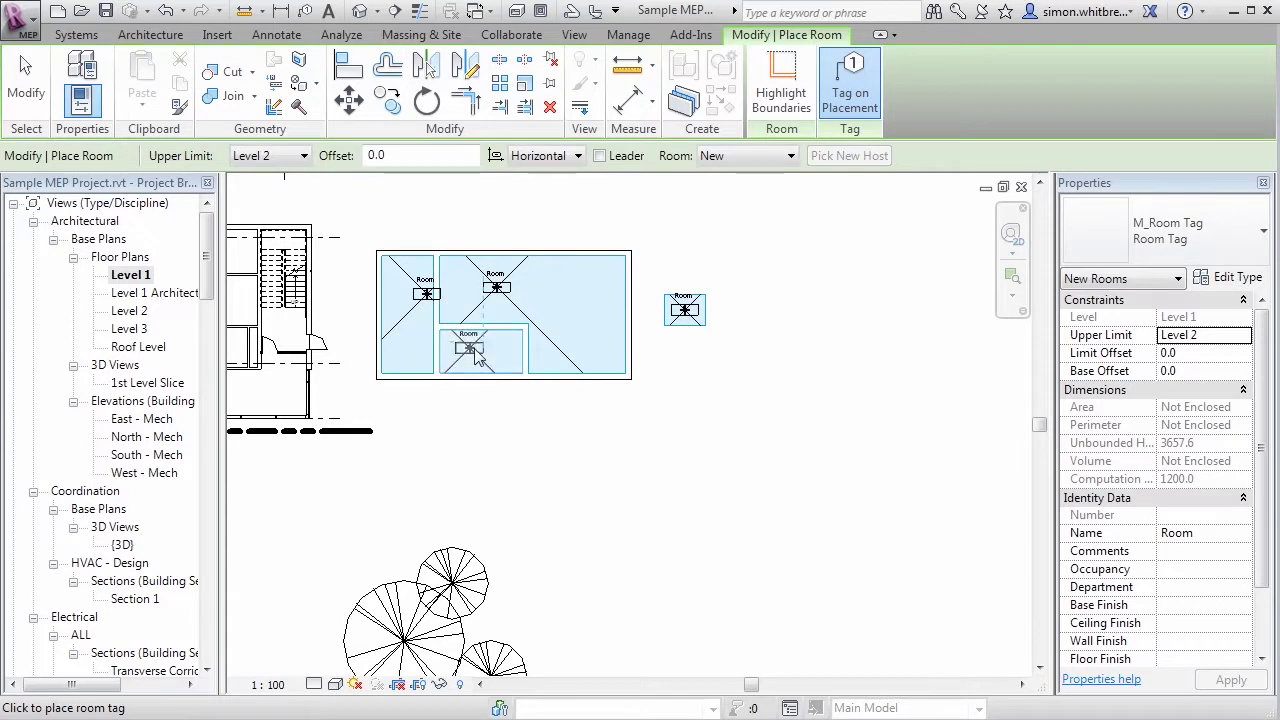
{"action": "left_click", "coordinate": [477, 358]}
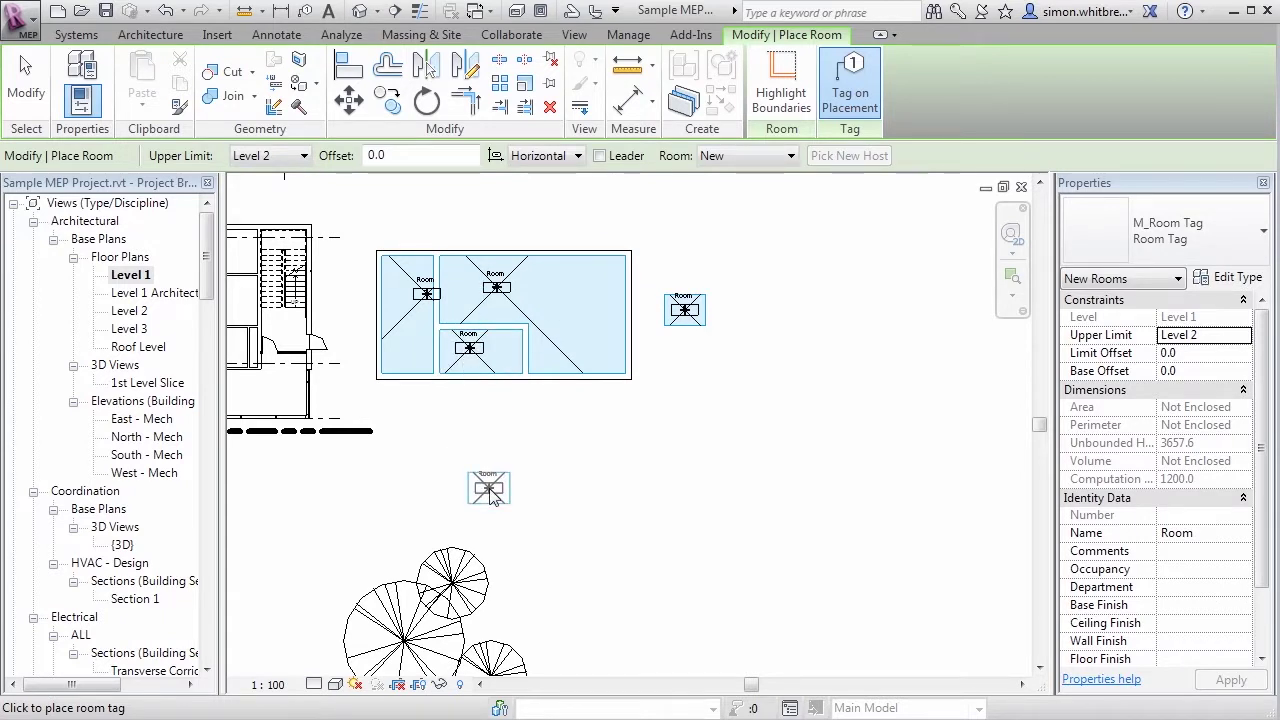
{"action": "scroll", "coordinate": [407, 338], "scroll_direction": "up", "scroll_amount": 5}
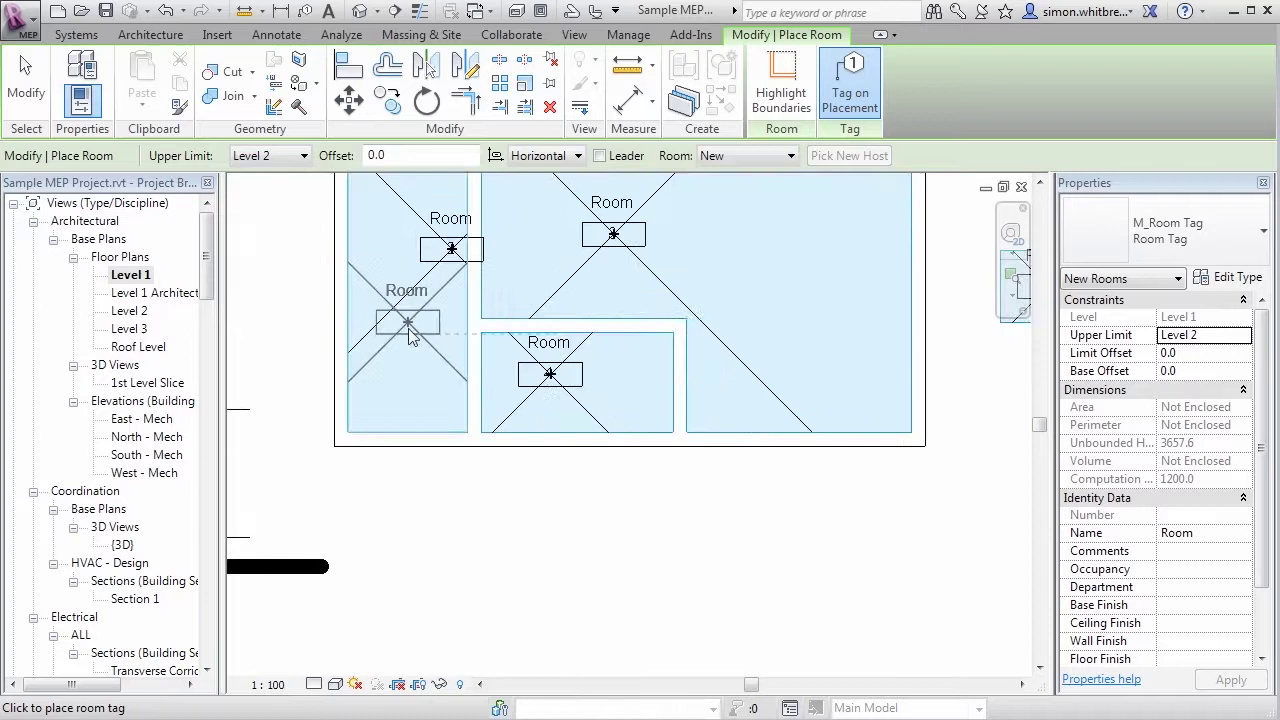
{"action": "middle_click_drag", "start_coordinate": [407, 338], "coordinate": [424, 440]}
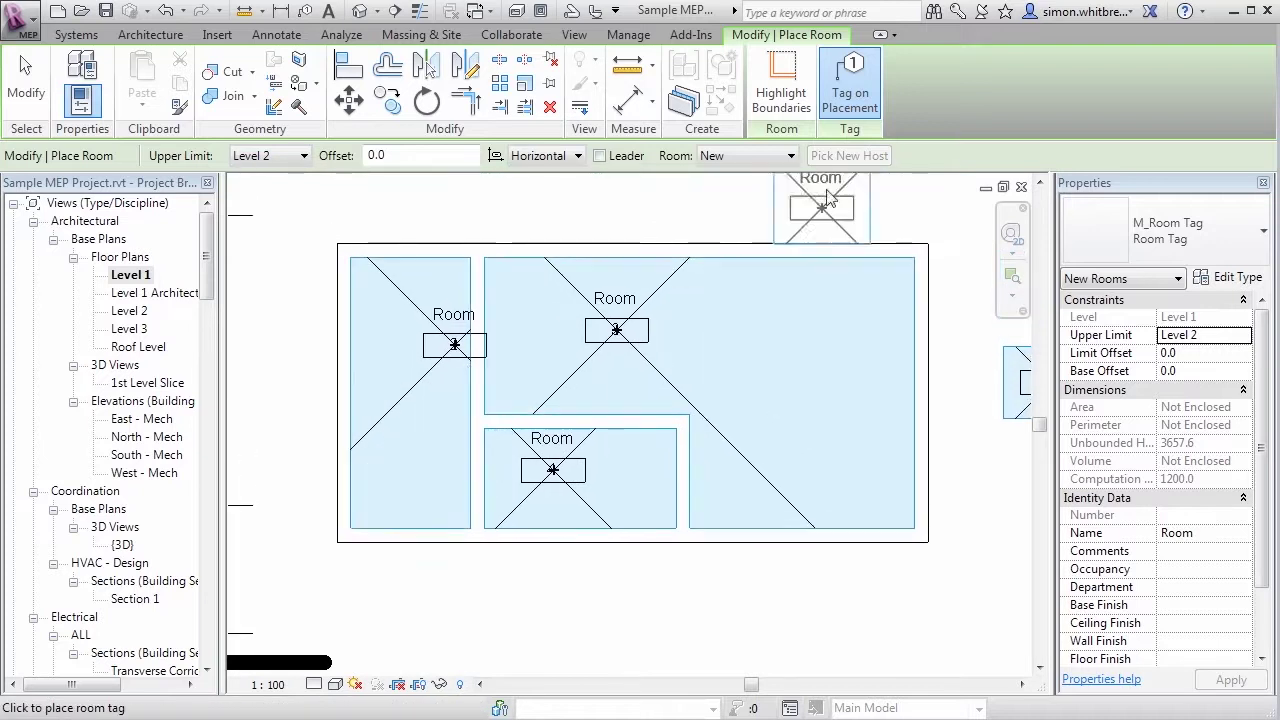
{"action": "left_click", "coordinate": [840, 97]}
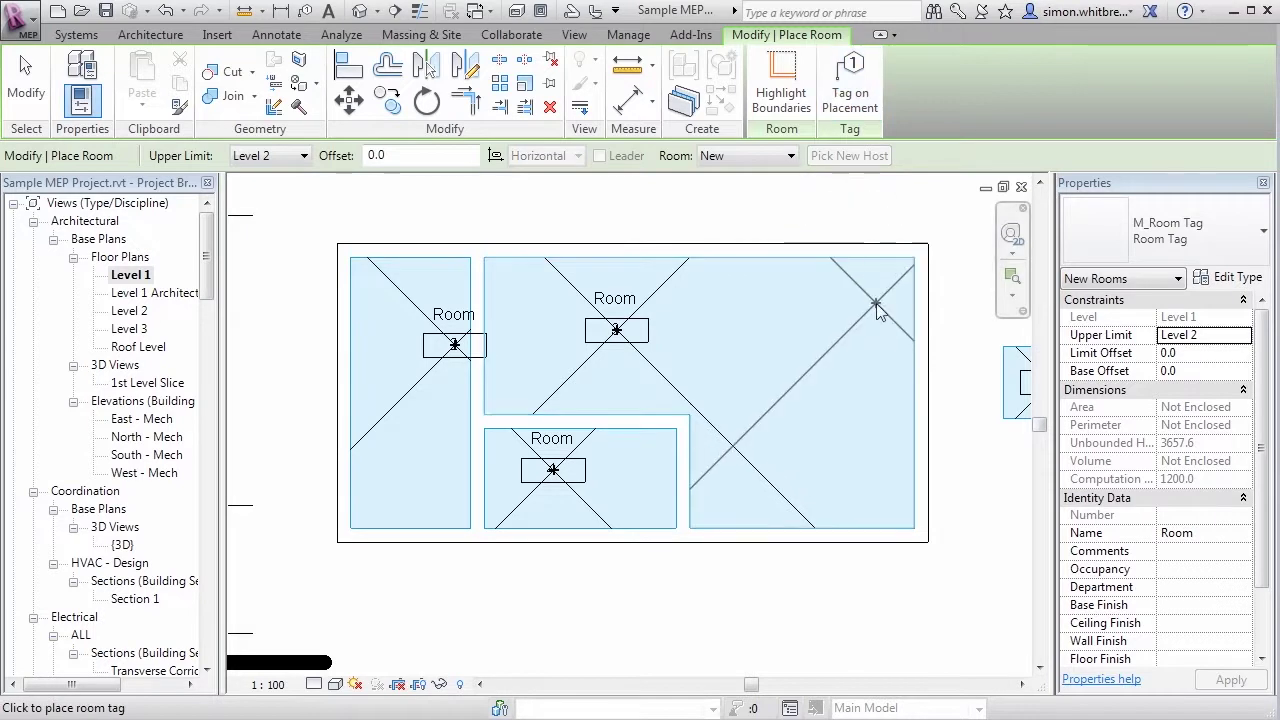
- Change room 3's name in the large space from Room to 'spare', then deselect it
{"action": "left_click", "coordinate": [26, 95]}
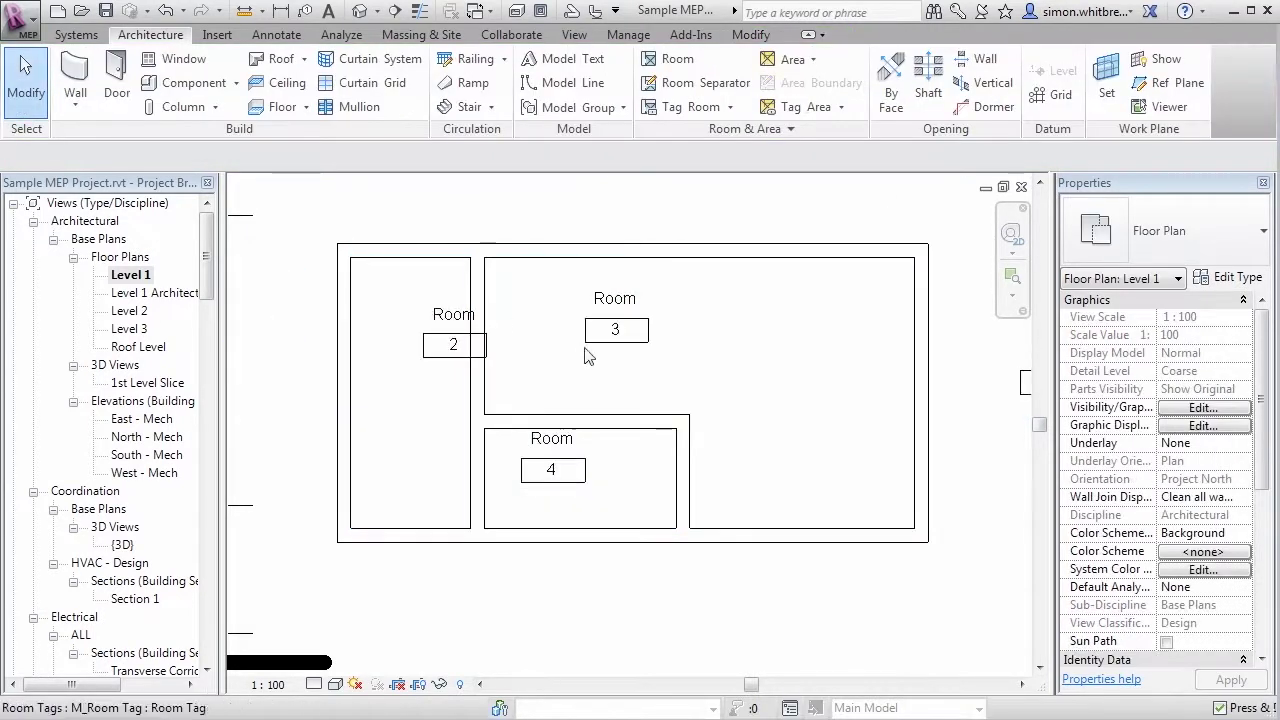
{"action": "left_click", "coordinate": [578, 372]}
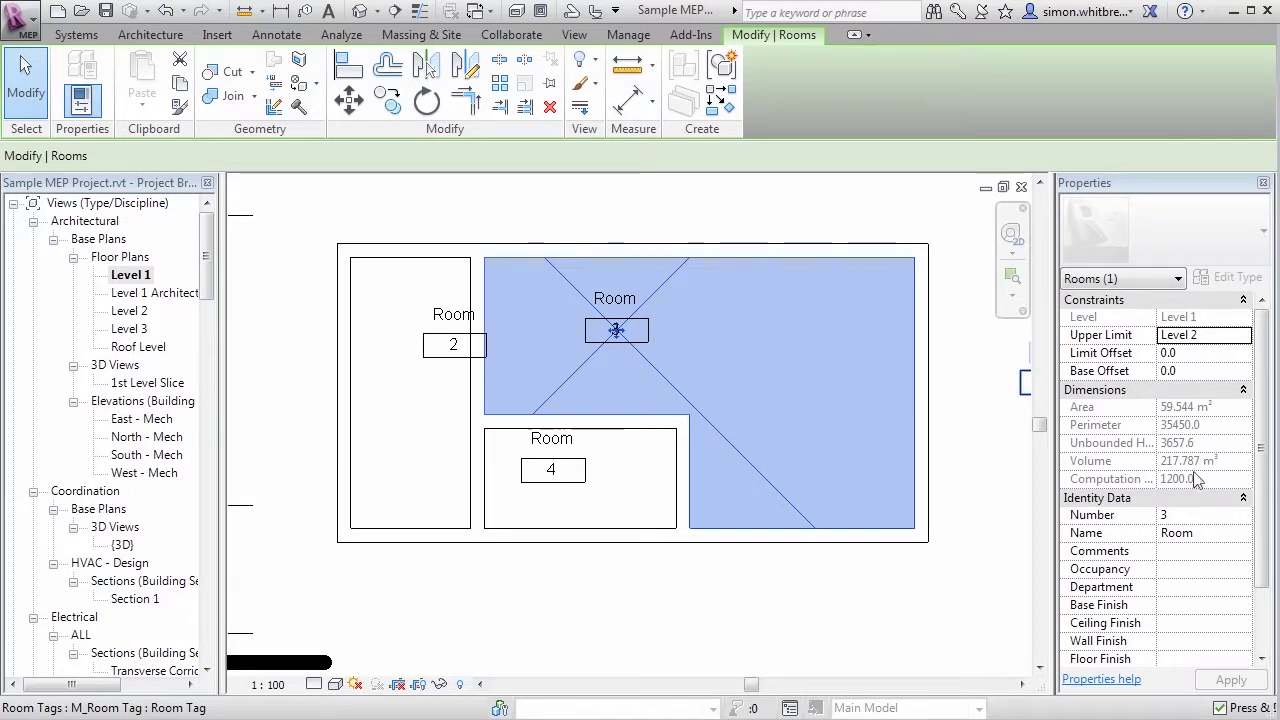
{"action": "left_click", "coordinate": [1200, 514]}
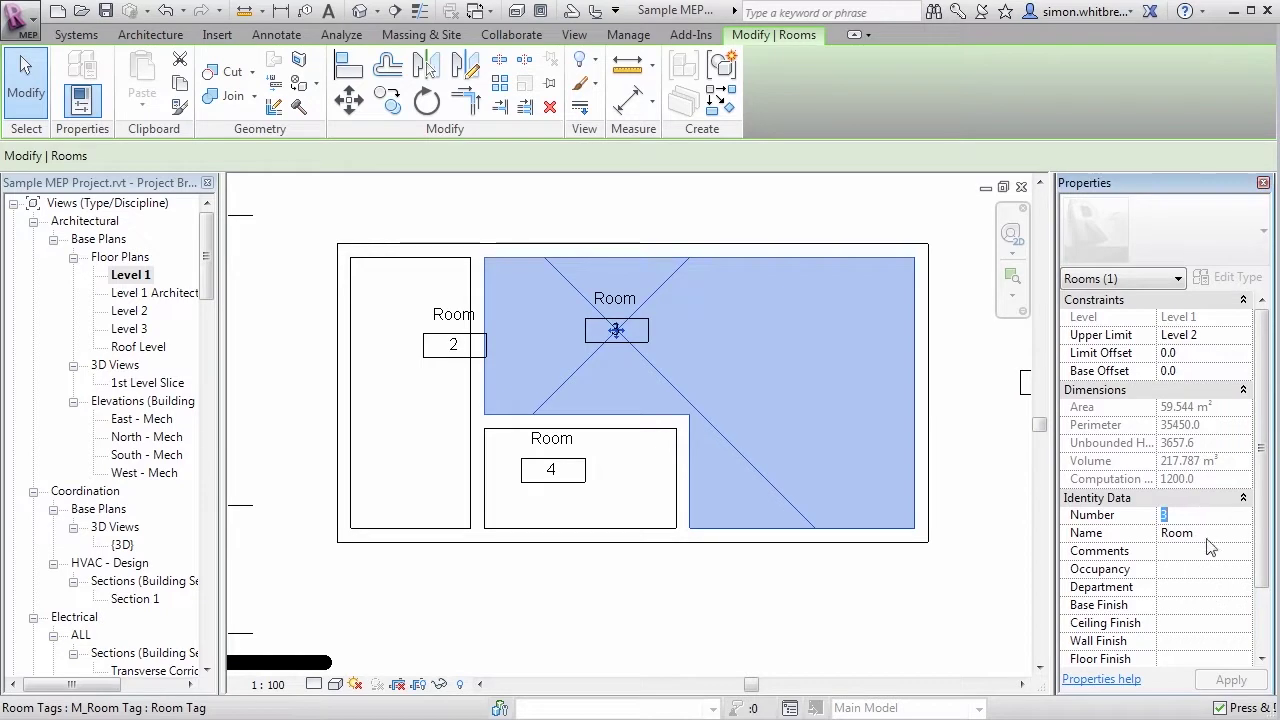
{"action": "left_click", "coordinate": [1207, 540]}
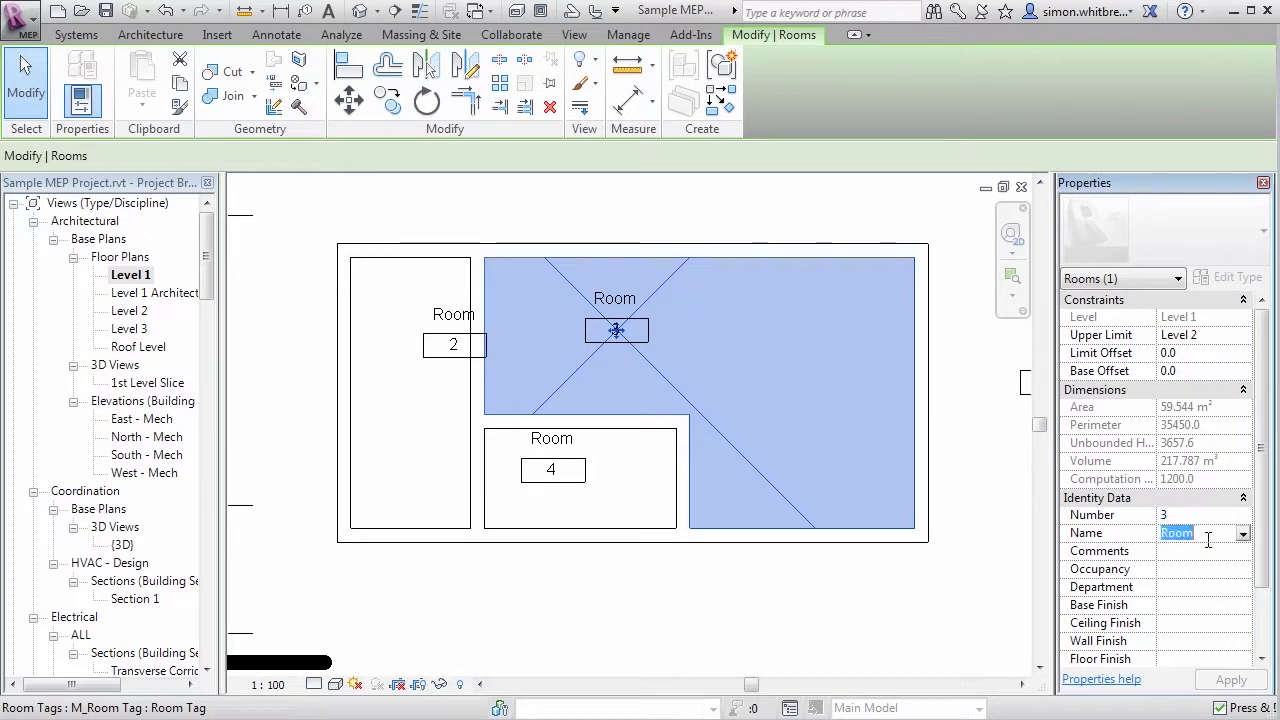
{"action": "type", "text": "spare"}
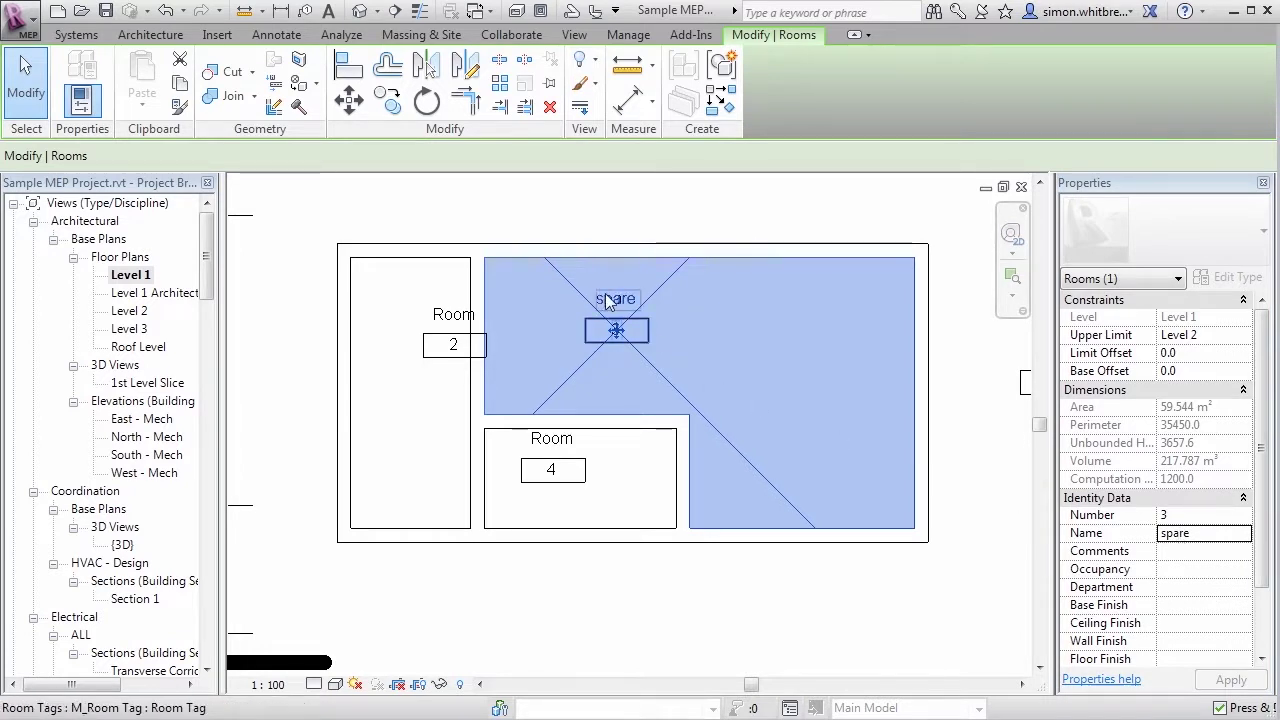
{"action": "left_click", "coordinate": [773, 329]}
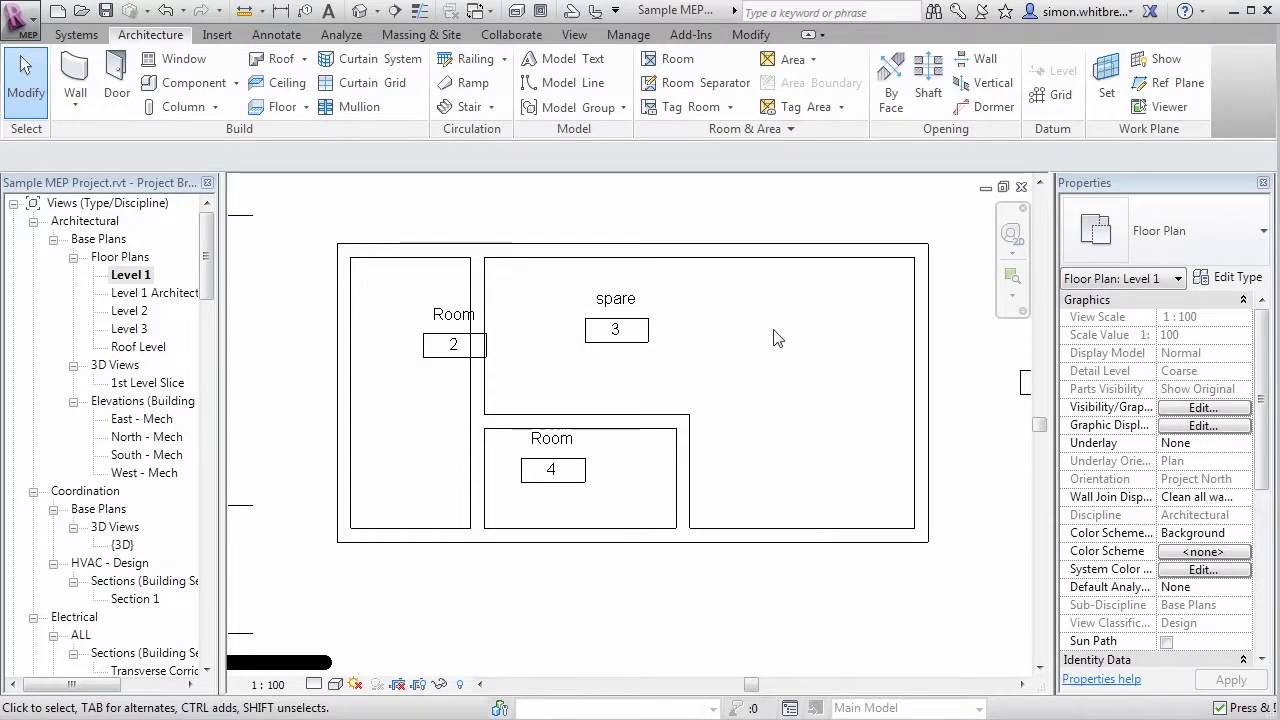
- Undo back to Wall - Rectangle, then Zoom To Fit and zoom onto the linked plan
{"action": "left_click", "coordinate": [183, 14]}
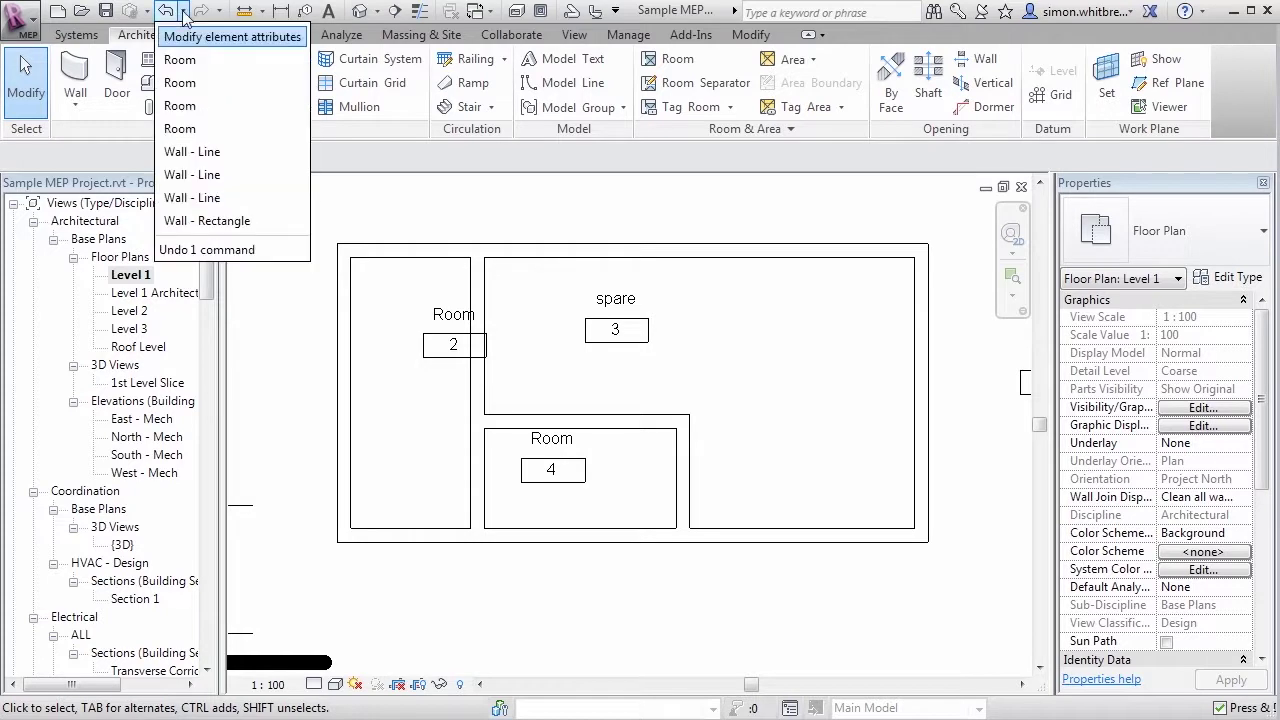
{"action": "left_click", "coordinate": [204, 226]}
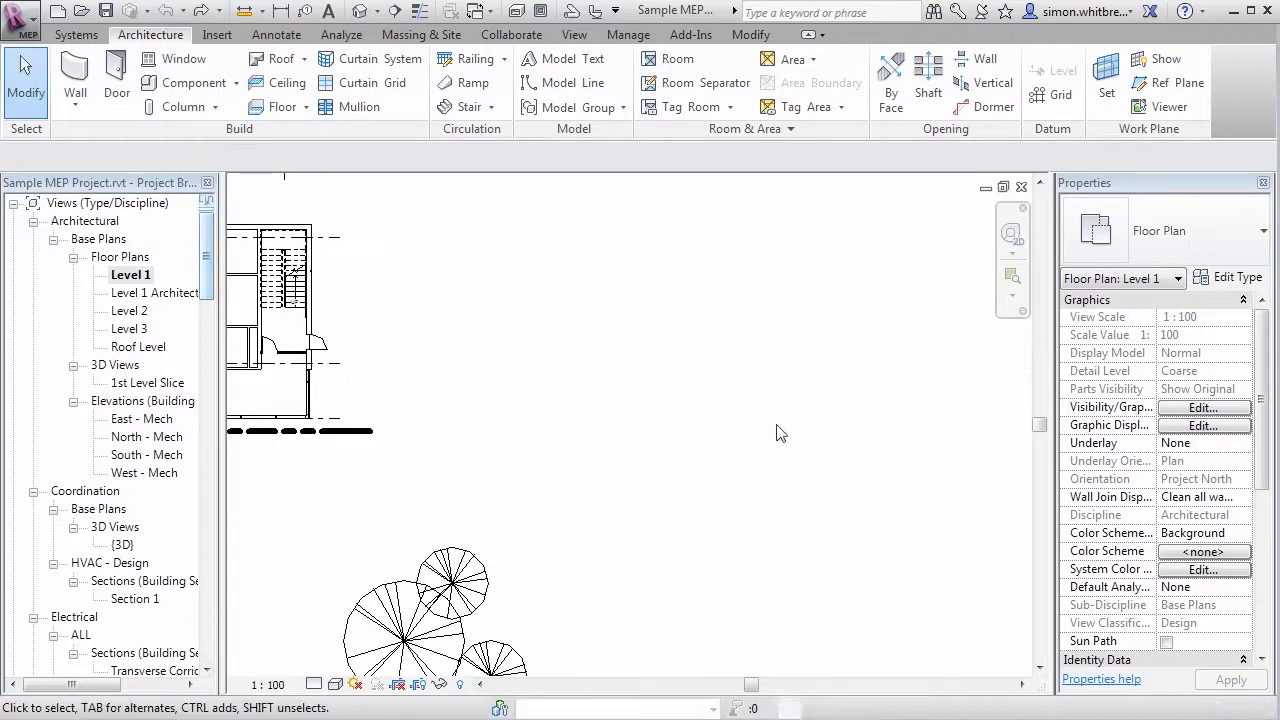
{"action": "right_click", "coordinate": [603, 361]}
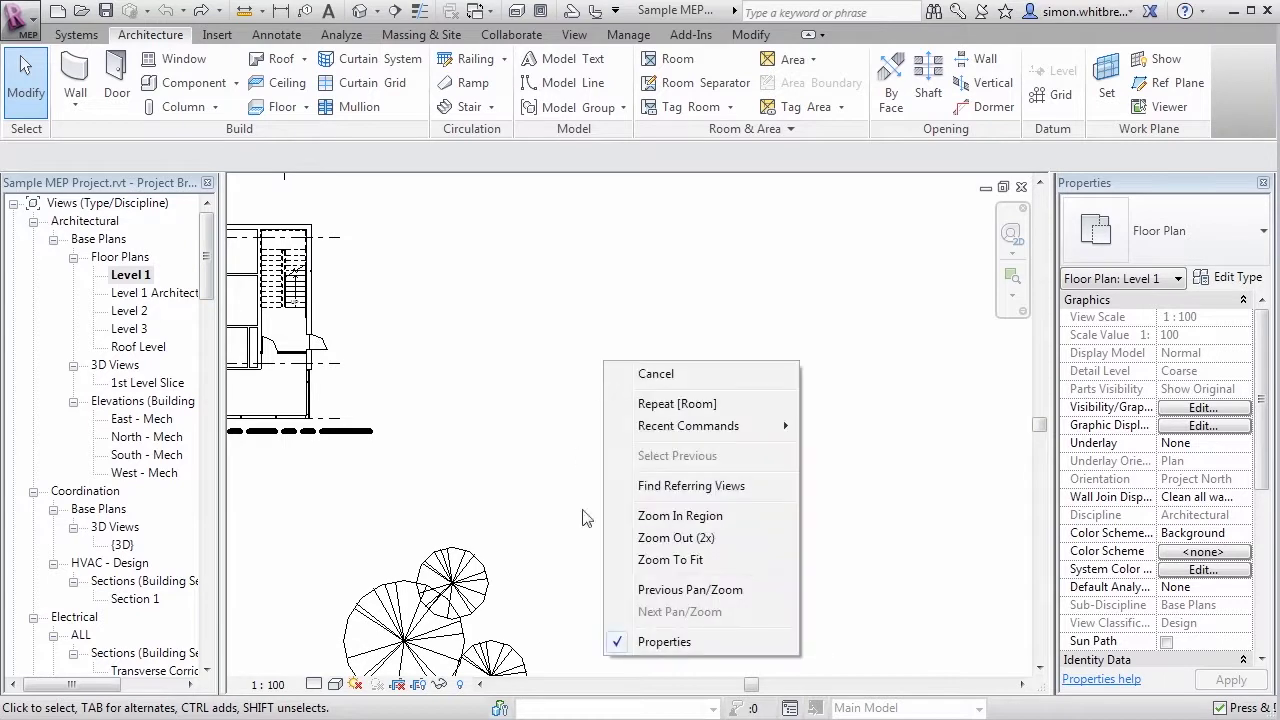
{"action": "left_click", "coordinate": [658, 560]}
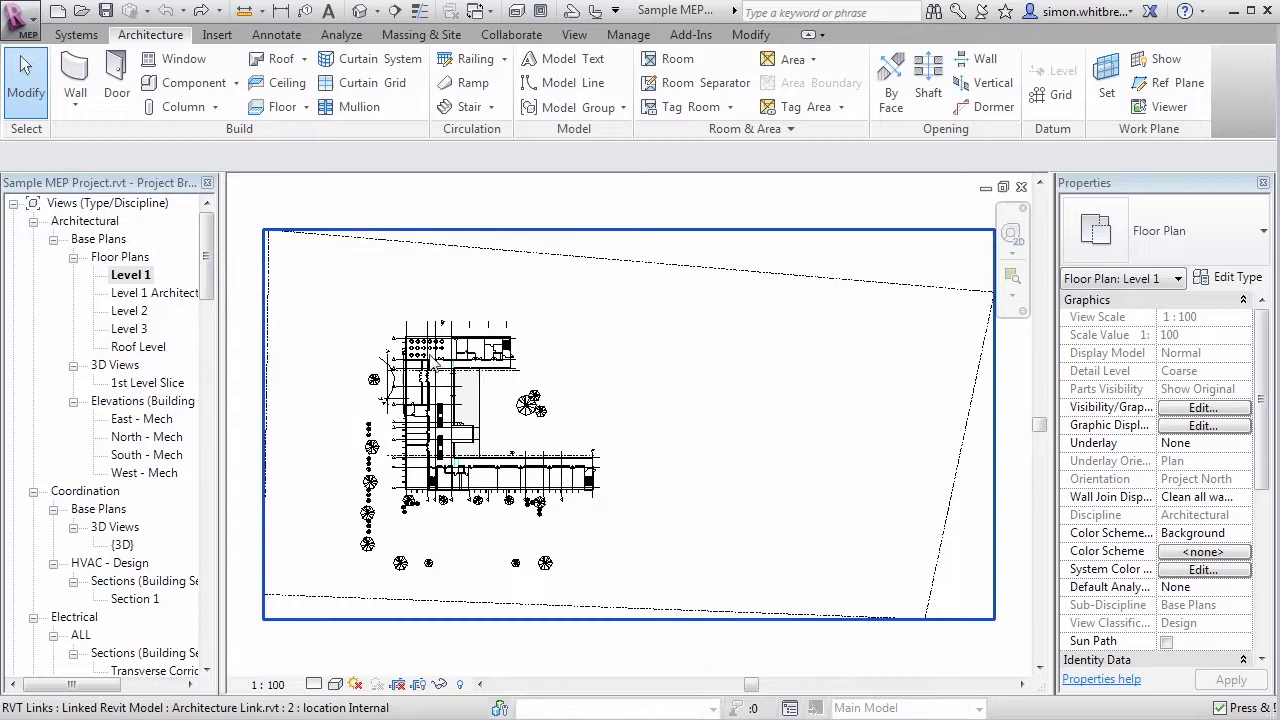
{"action": "scroll", "coordinate": [425, 378], "scroll_direction": "up", "scroll_amount": 2}
{"action": "scroll", "coordinate": [425, 378], "scroll_direction": "up", "scroll_amount": 3}
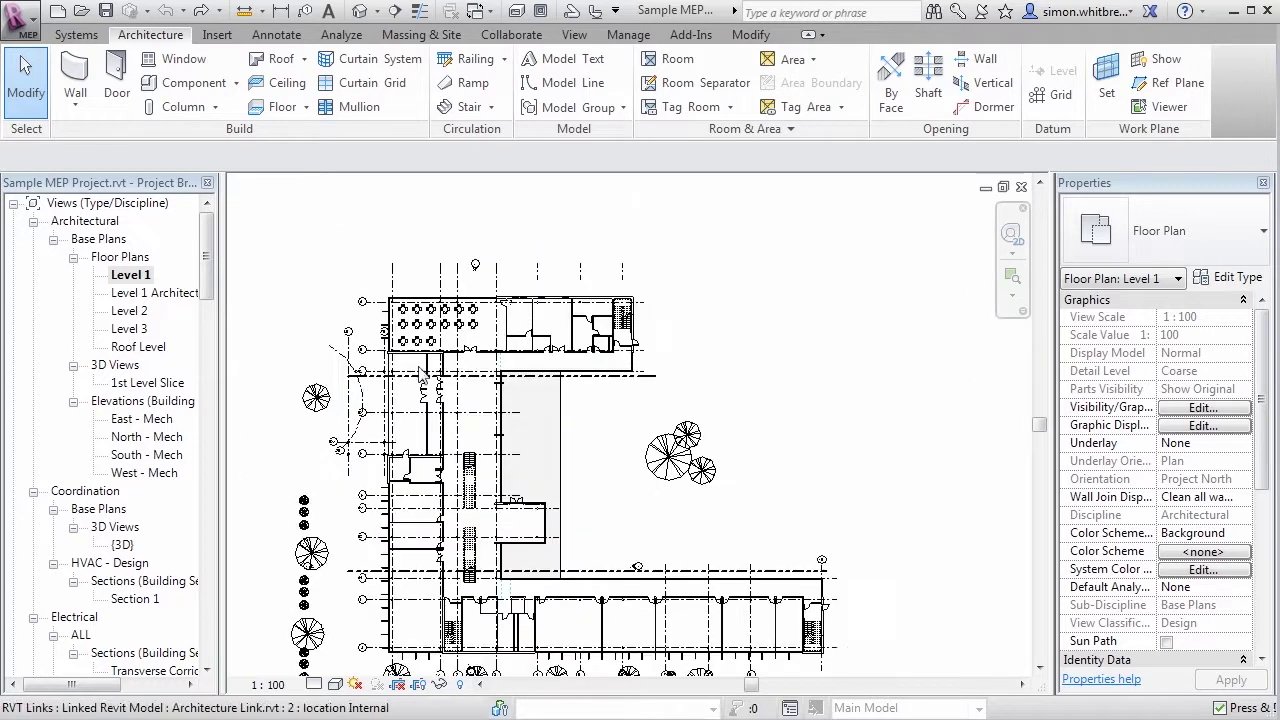
{"action": "middle_click_drag", "start_coordinate": [425, 378], "coordinate": [407, 368]}
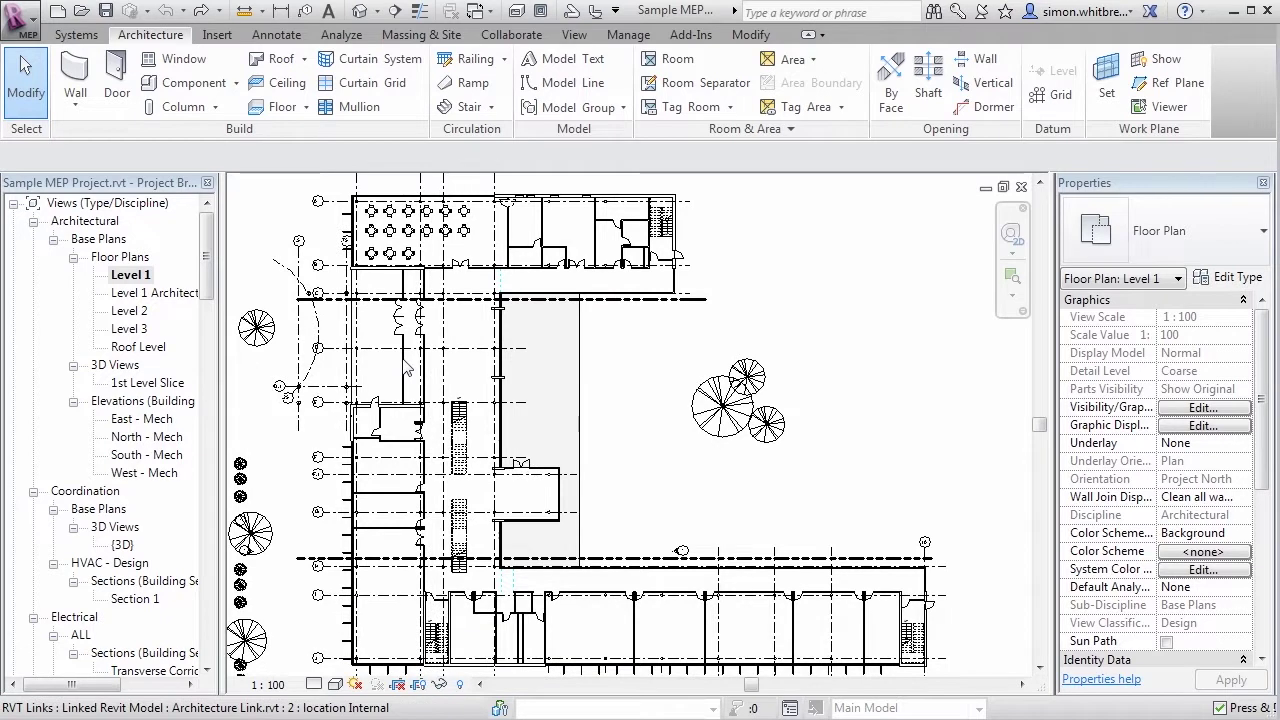
- Zoom in on the linked building and show the Tag Room dropdown options
{"action": "left_click", "coordinate": [406, 367]}
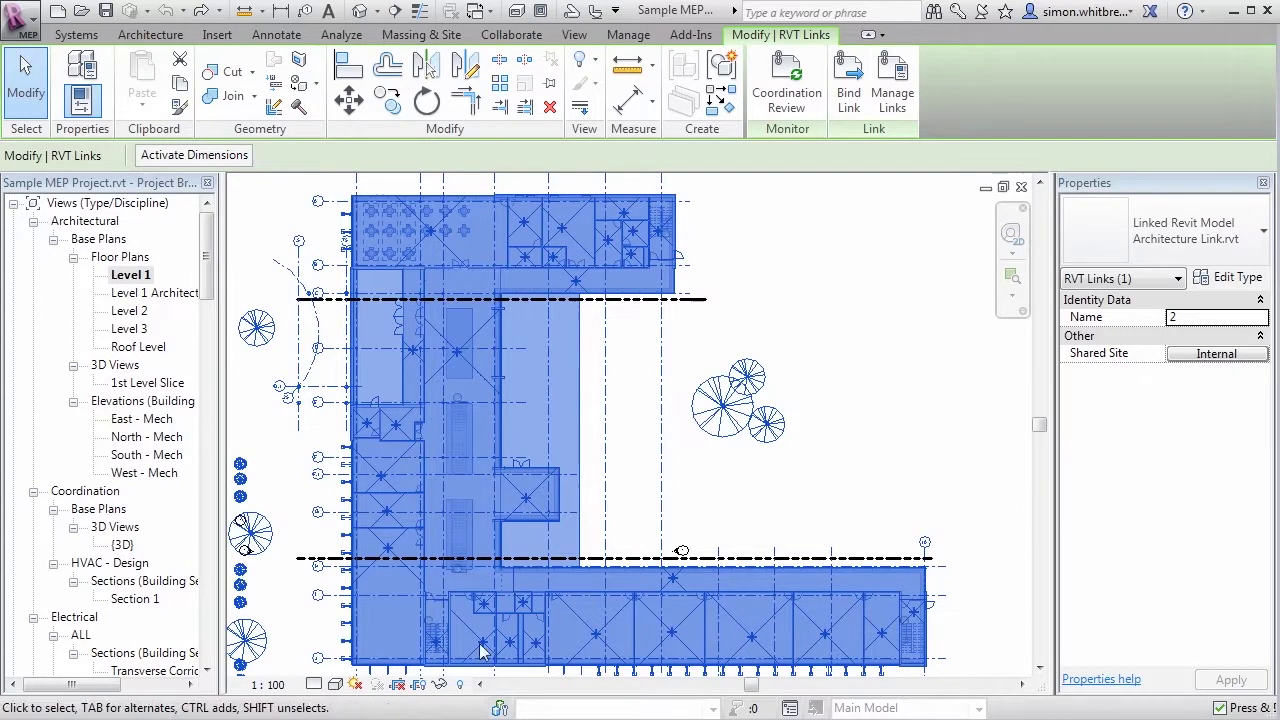
{"action": "left_click", "coordinate": [810, 503]}
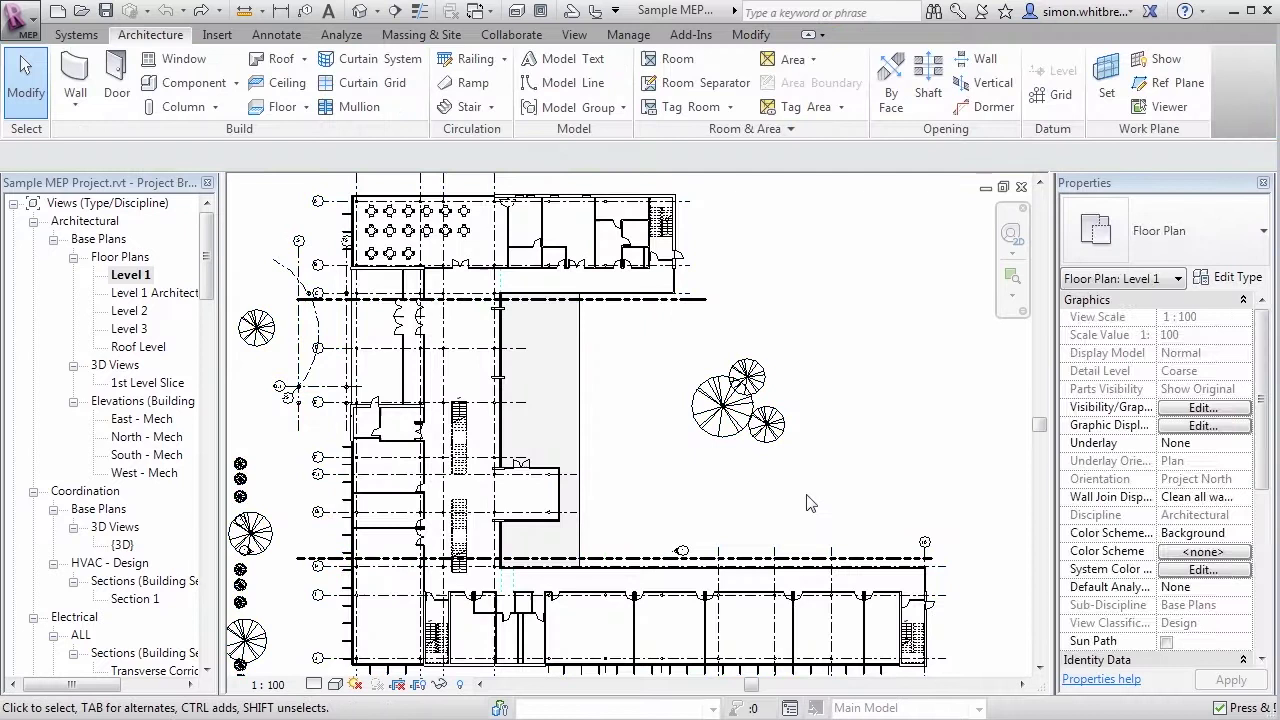
{"action": "scroll", "coordinate": [405, 236], "scroll_direction": "up", "scroll_amount": 5}
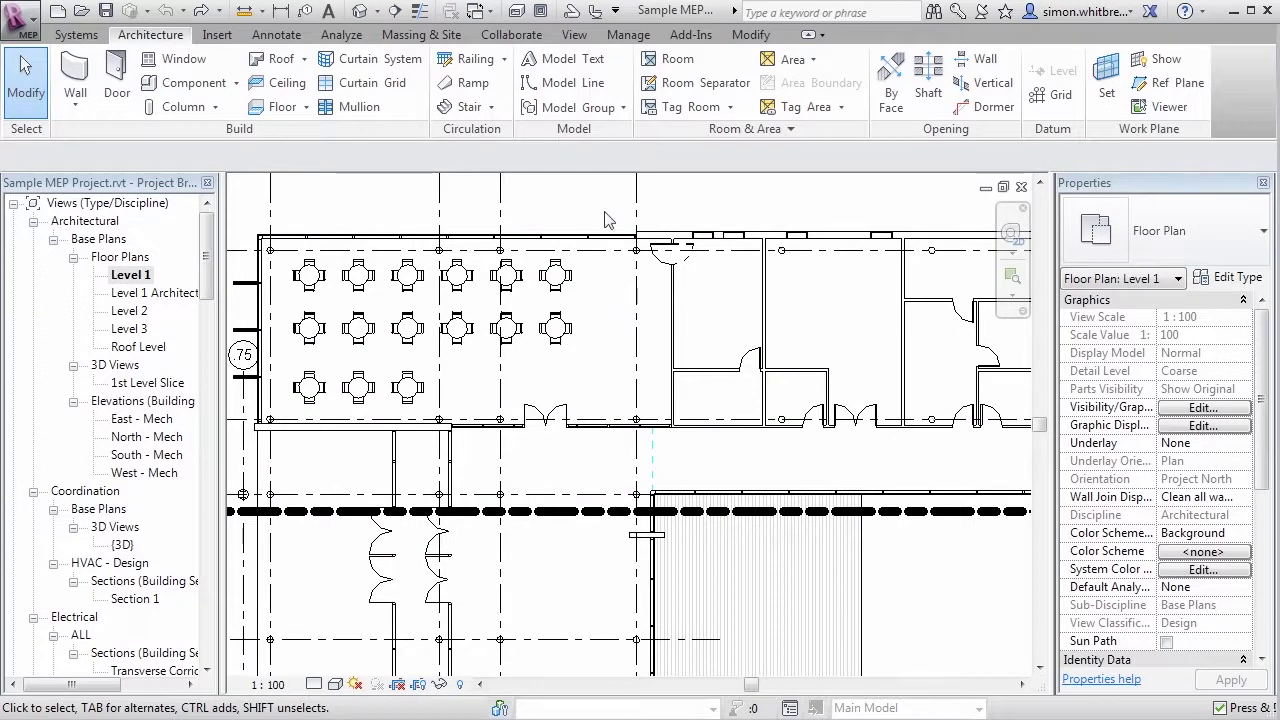
{"action": "left_click", "coordinate": [730, 108]}
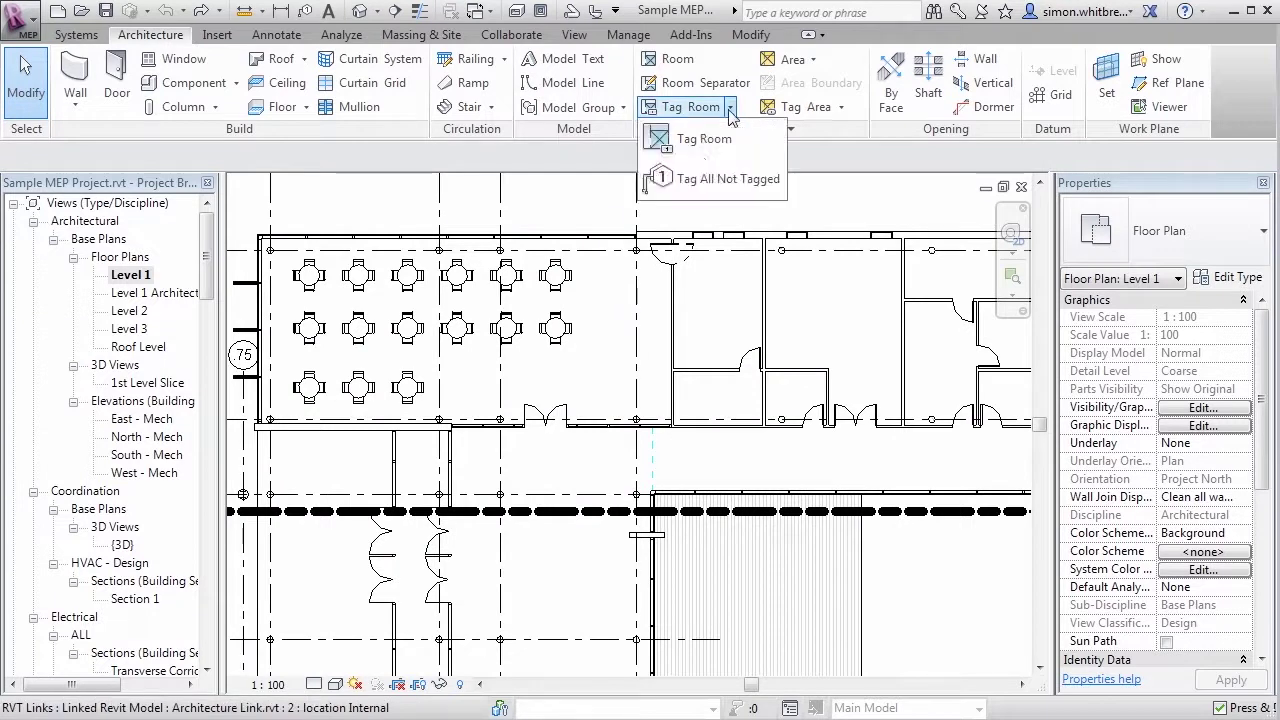
- Tag Cafeteria 121, Prep/Dish 122, Dry Storage 124 and Conference 123 individually with Tag Room
{"action": "left_click", "coordinate": [677, 145]}
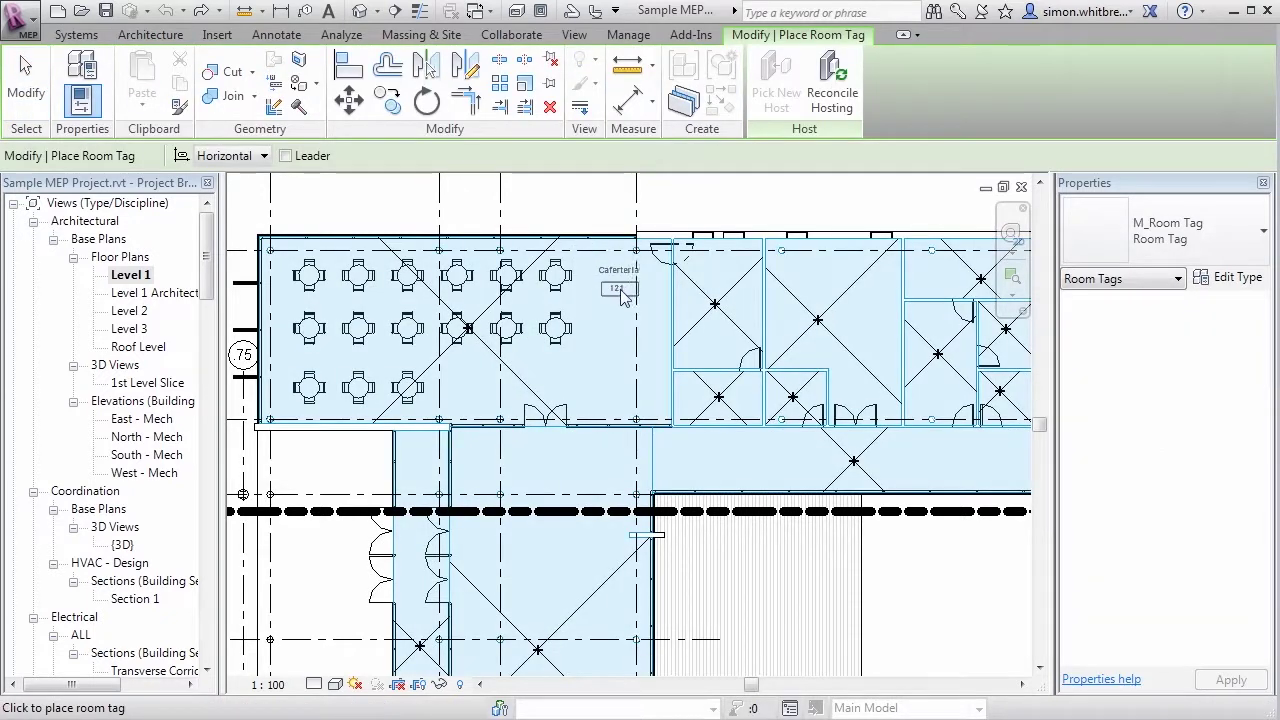
{"action": "left_click", "coordinate": [629, 290]}
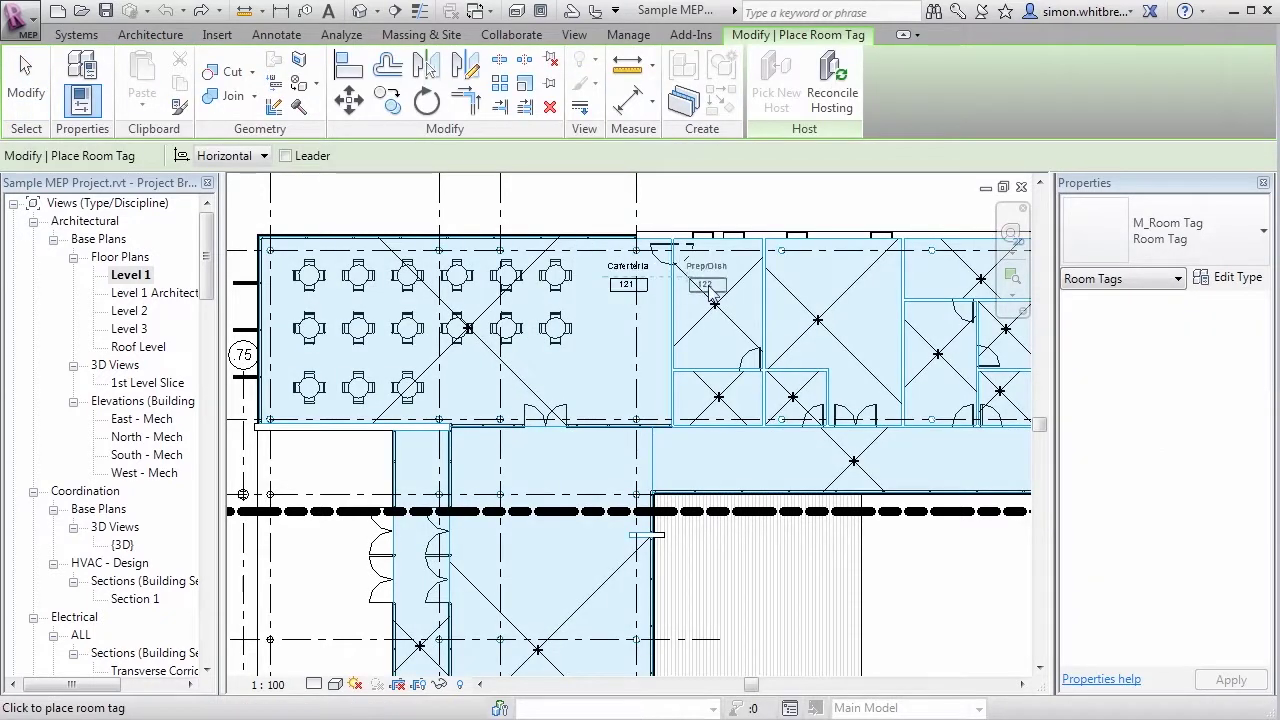
{"action": "left_click", "coordinate": [708, 287]}
{"action": "left_click", "coordinate": [705, 405]}
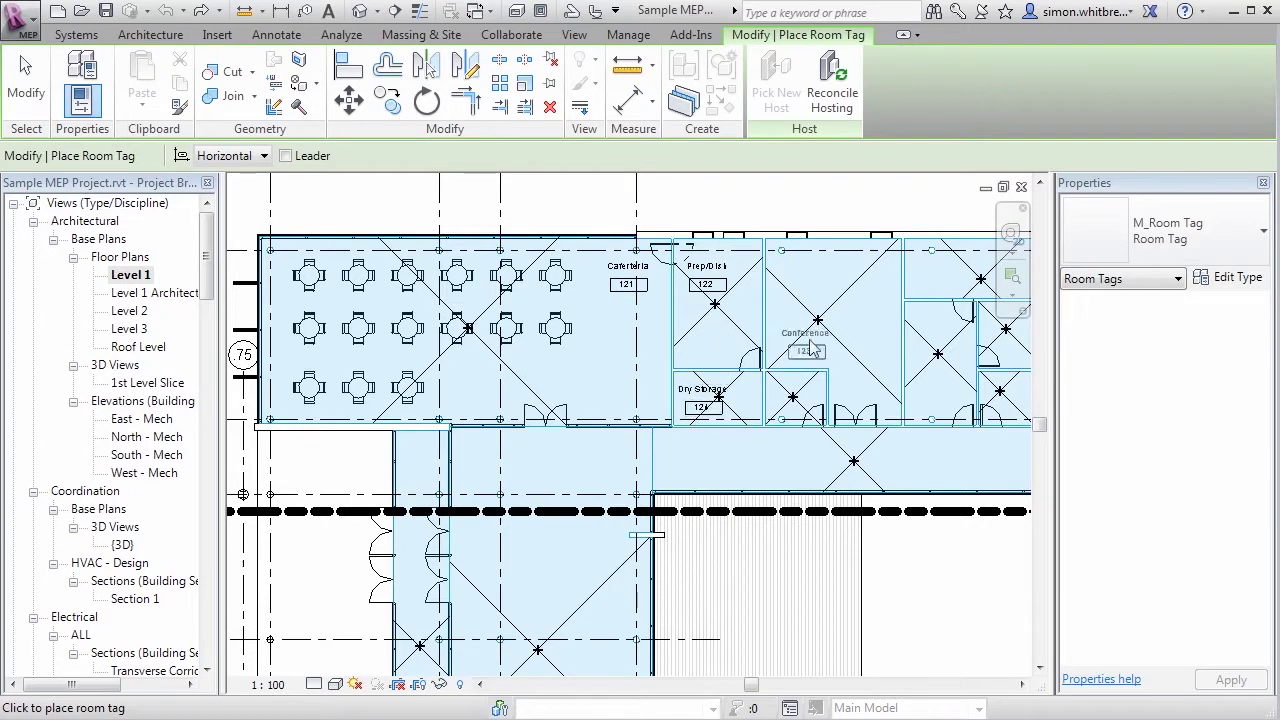
{"action": "left_click", "coordinate": [798, 285]}
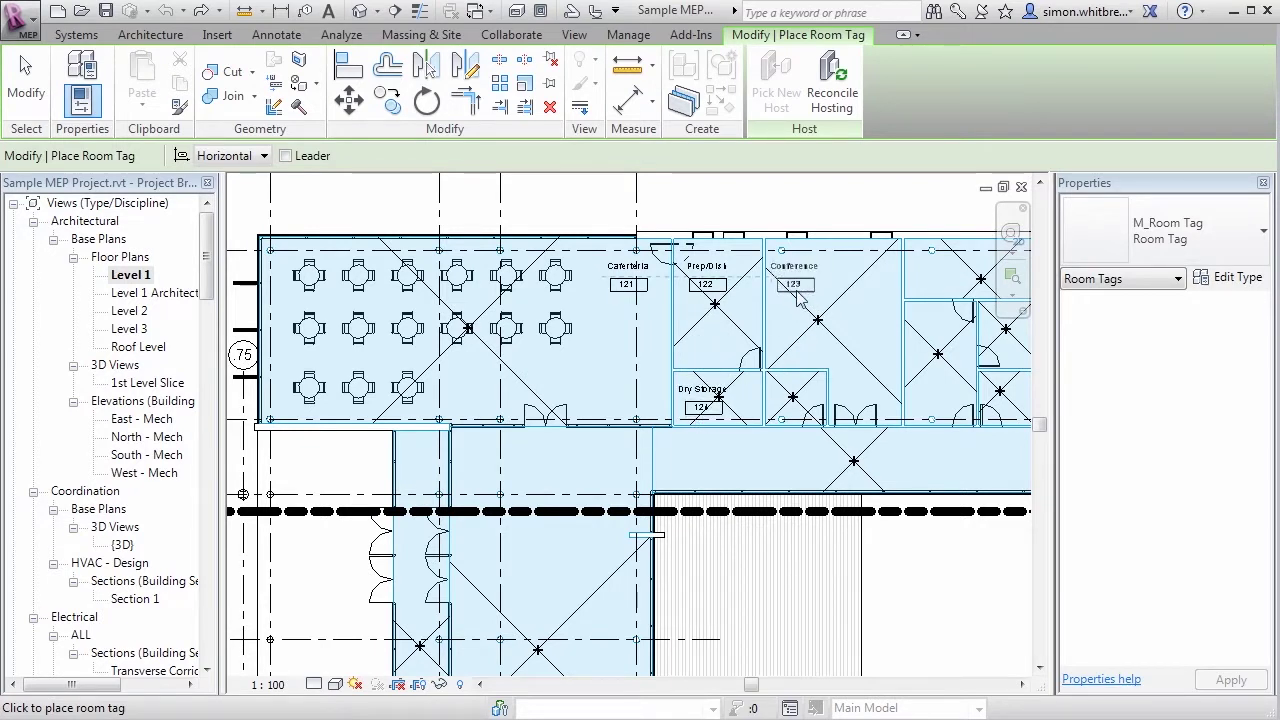
{"action": "left_click", "coordinate": [798, 298]}
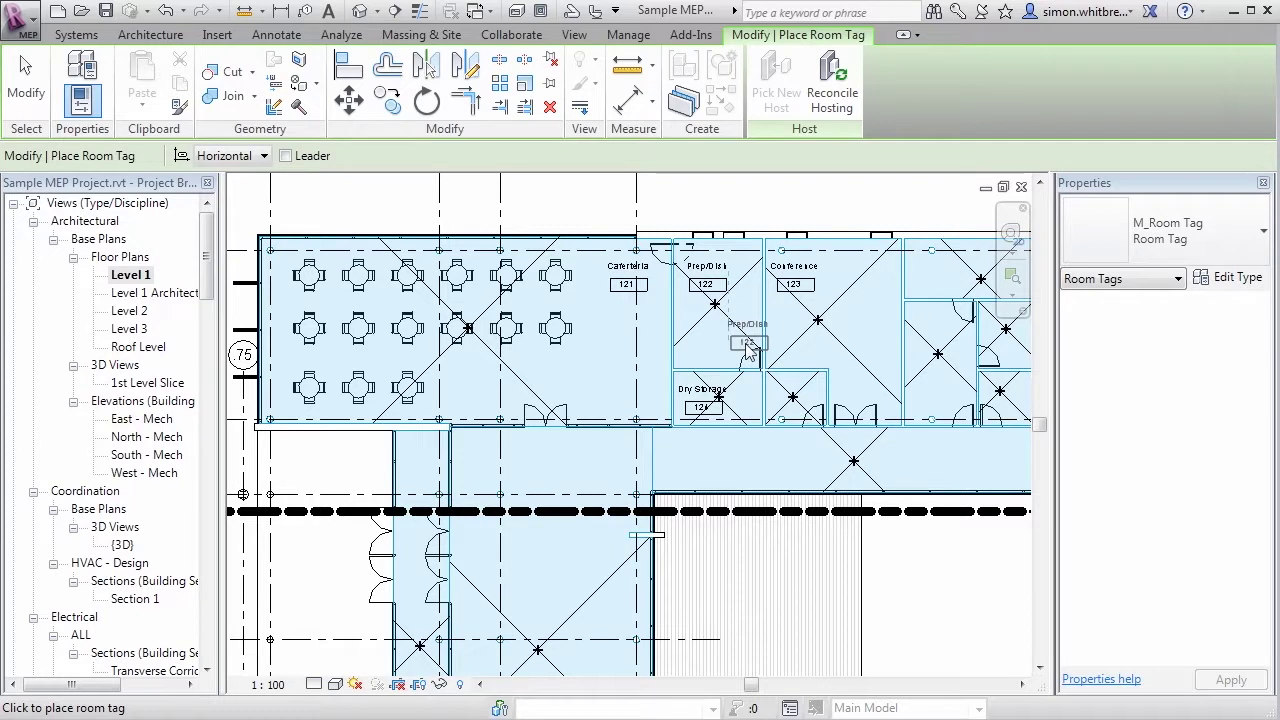
{"action": "scroll", "coordinate": [745, 350], "scroll_direction": "down", "scroll_amount": 3}
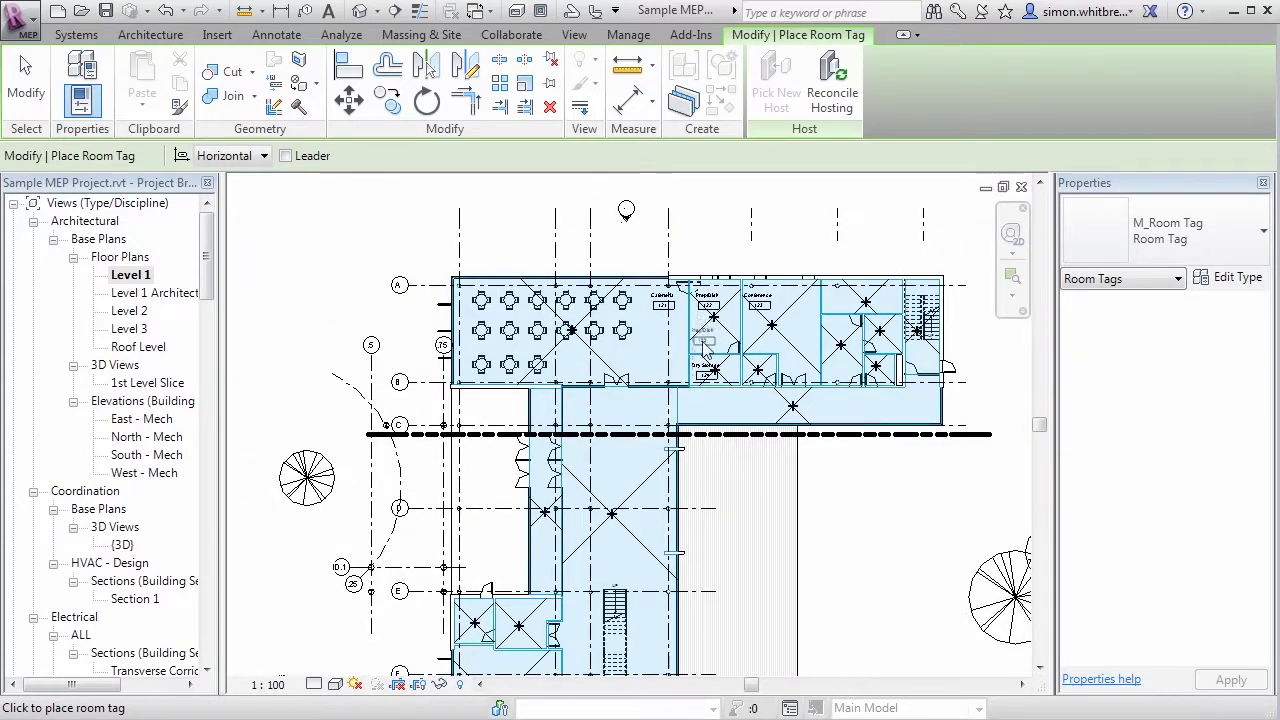
{"action": "left_click", "coordinate": [38, 95]}
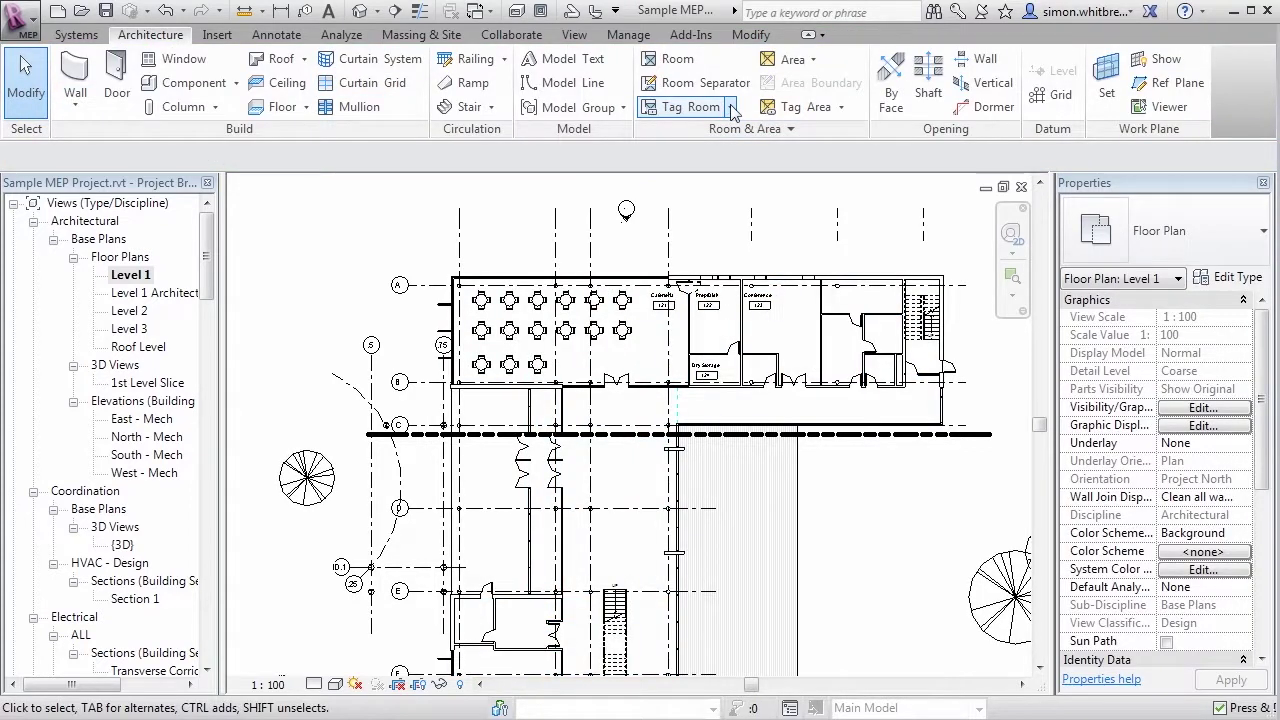
{"action": "left_click", "coordinate": [732, 108]}
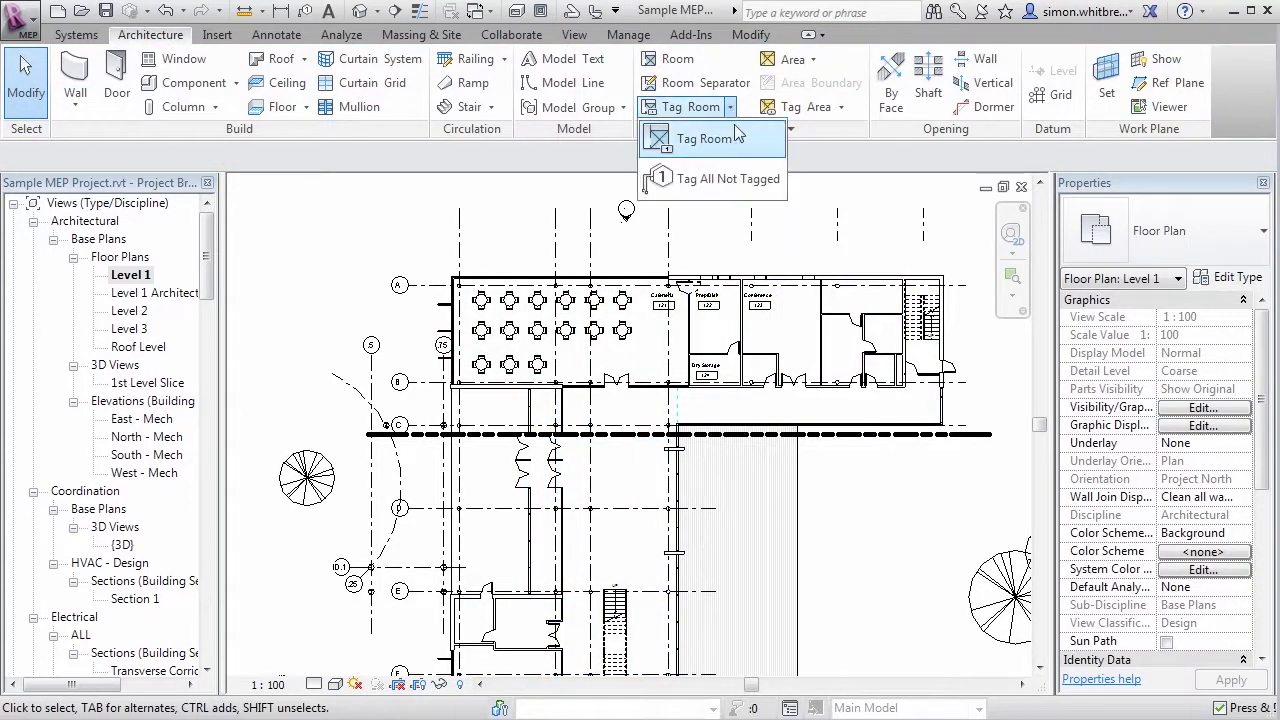
{"action": "left_click", "coordinate": [737, 180]}
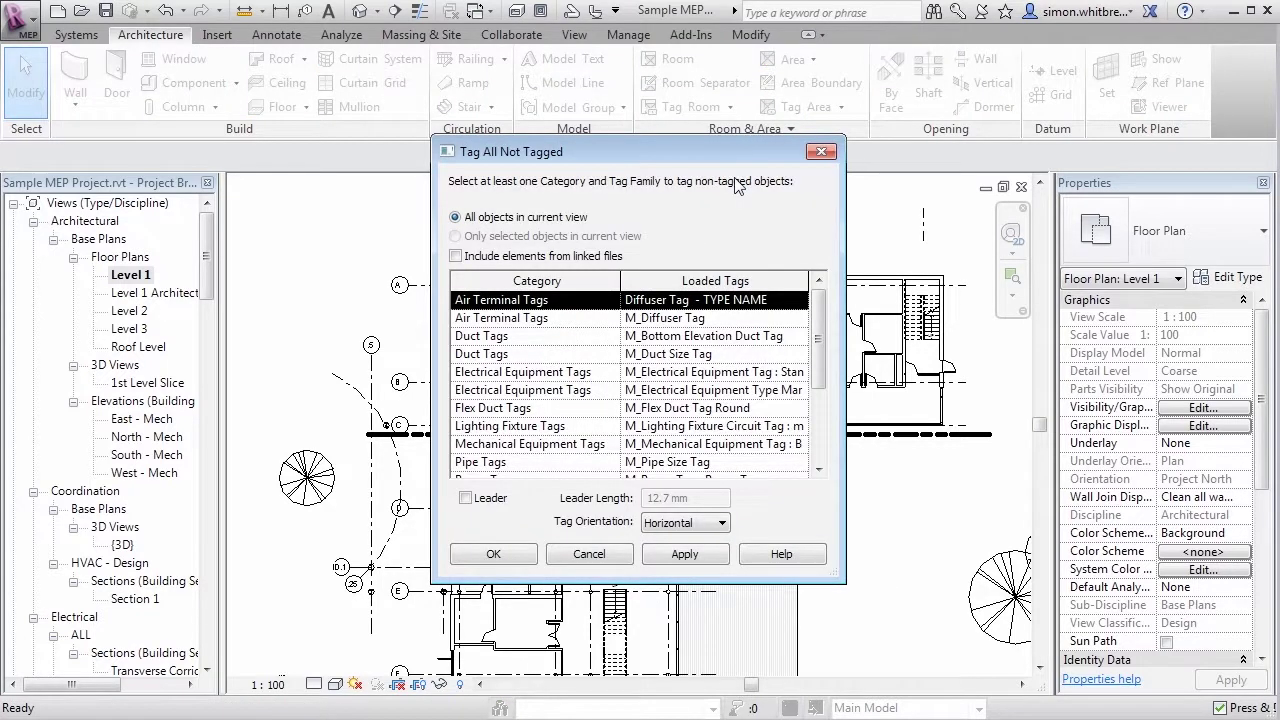
{"action": "left_click_drag", "start_coordinate": [823, 342], "coordinate": [821, 374]}
{"action": "left_click", "coordinate": [496, 430]}
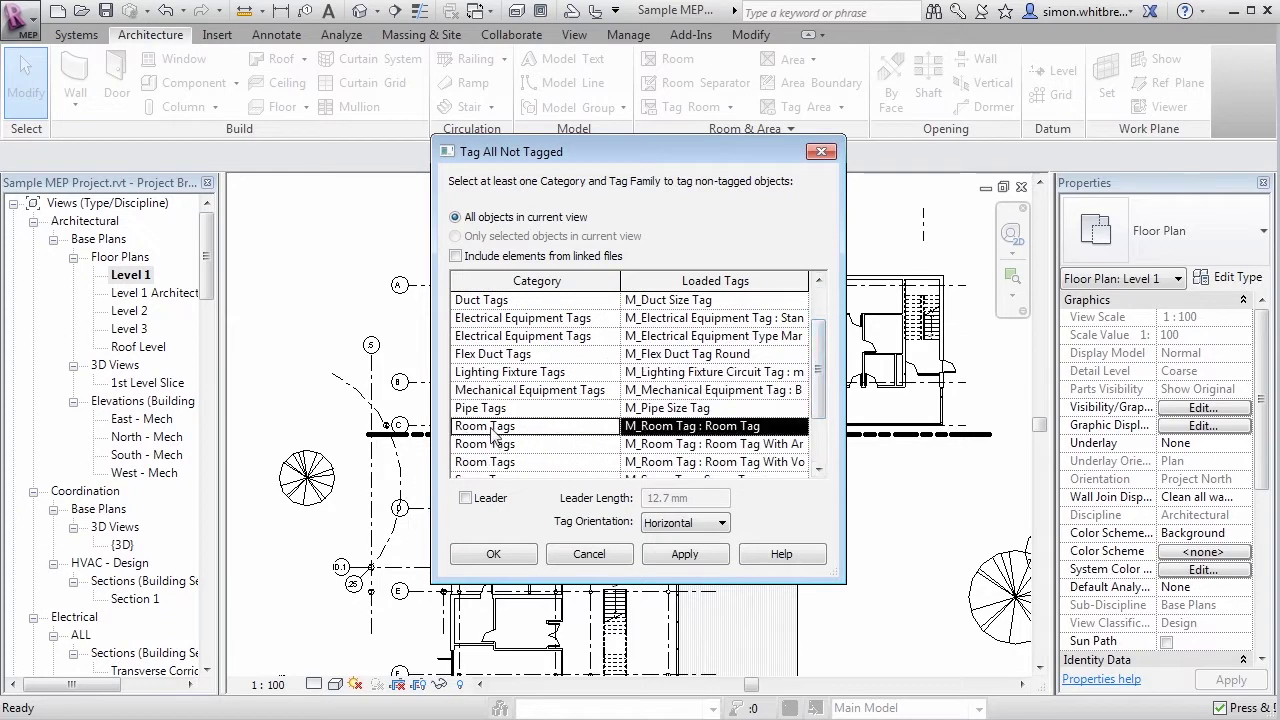
{"action": "left_click", "coordinate": [685, 556]}
{"action": "left_click", "coordinate": [495, 556]}
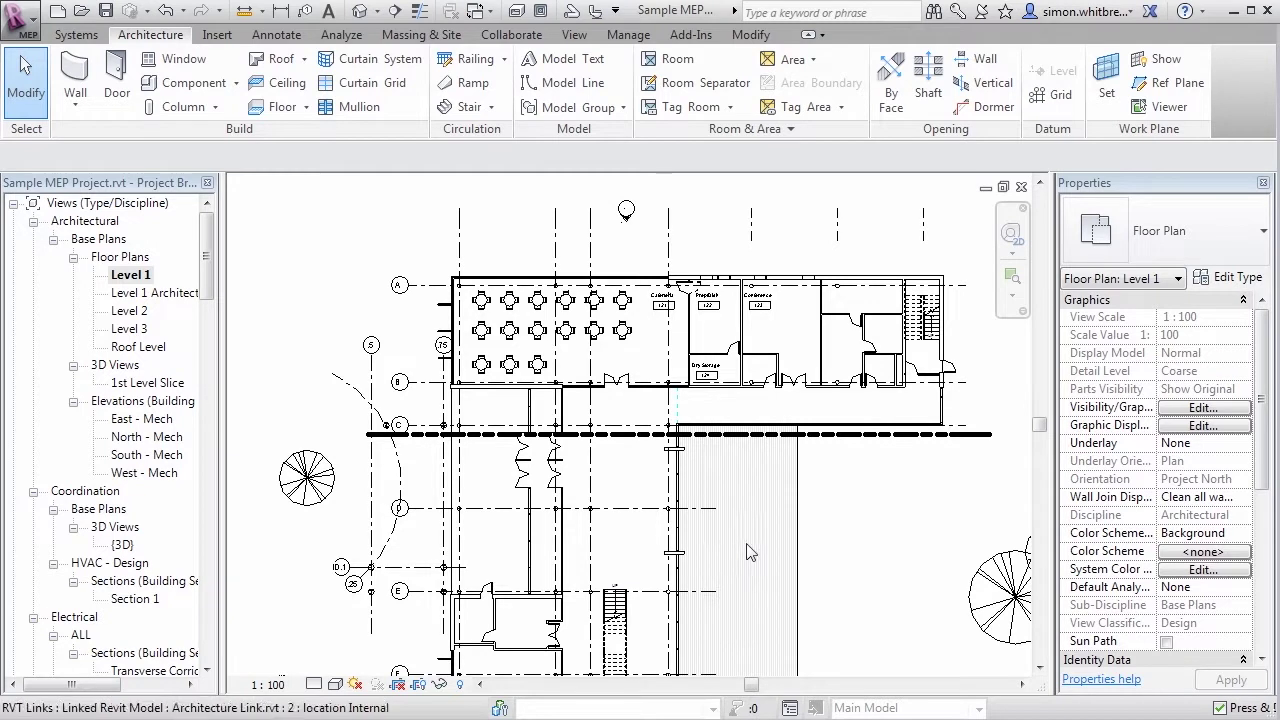
- Tag All Not Tagged with M_Room Tag : Room Tag, including elements from linked files
{"action": "left_click", "coordinate": [731, 107]}
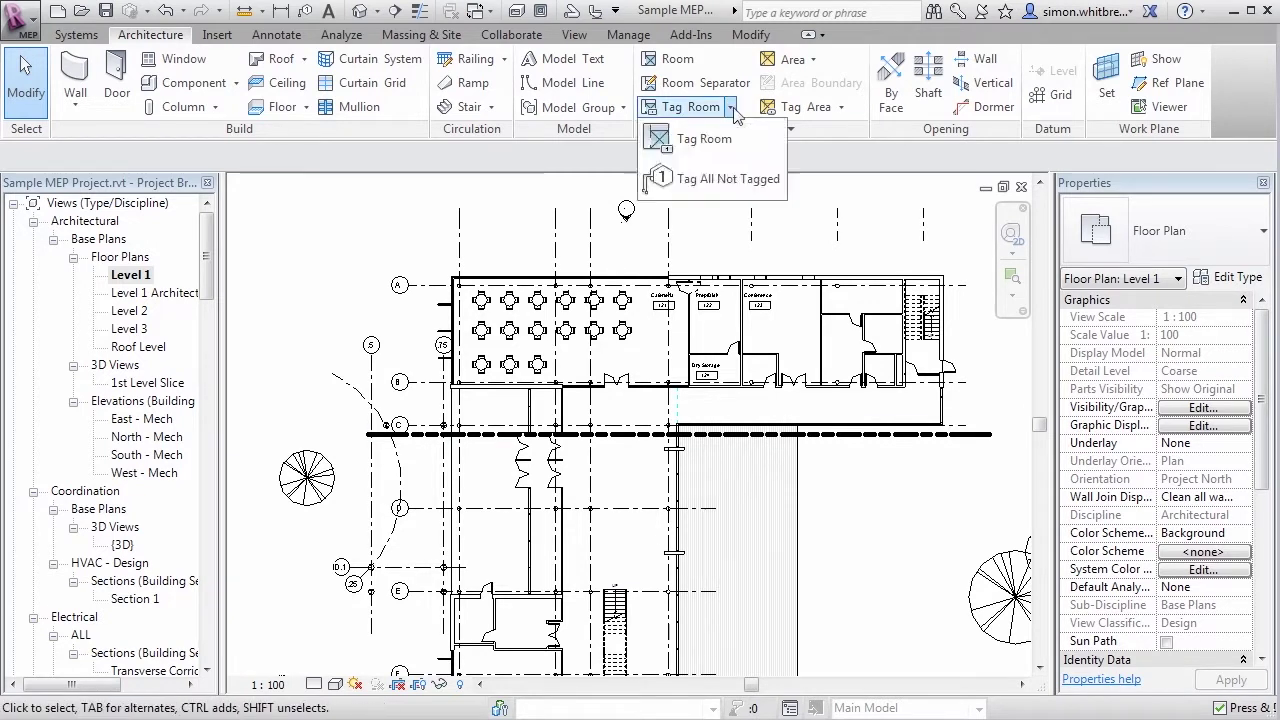
{"action": "left_click", "coordinate": [714, 179]}
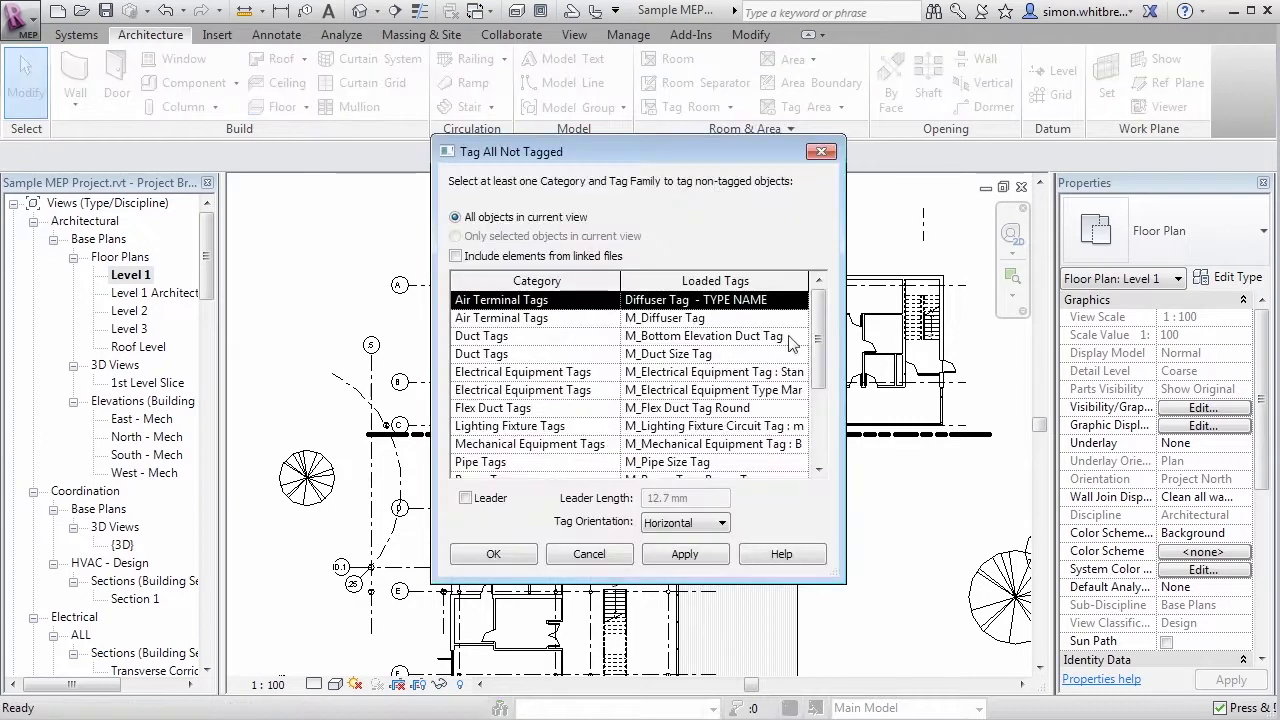
{"action": "left_click_drag", "start_coordinate": [817, 340], "coordinate": [820, 423]}
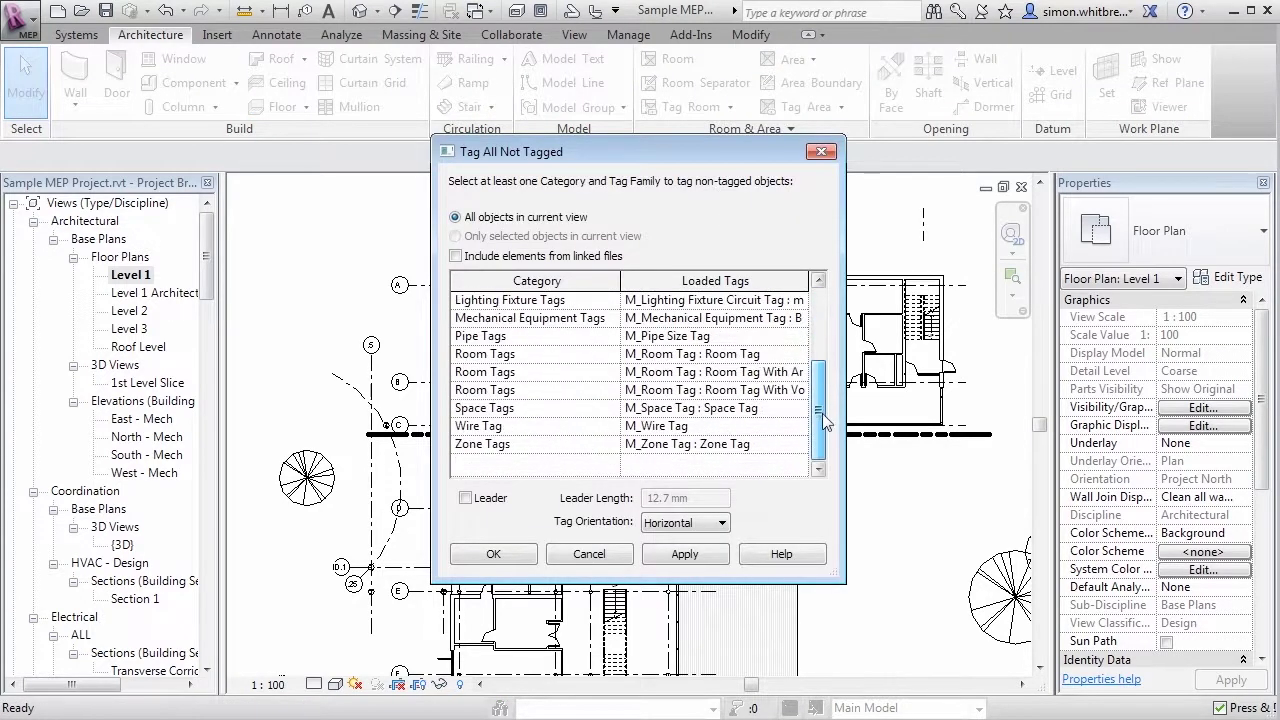
{"action": "left_click", "coordinate": [470, 356]}
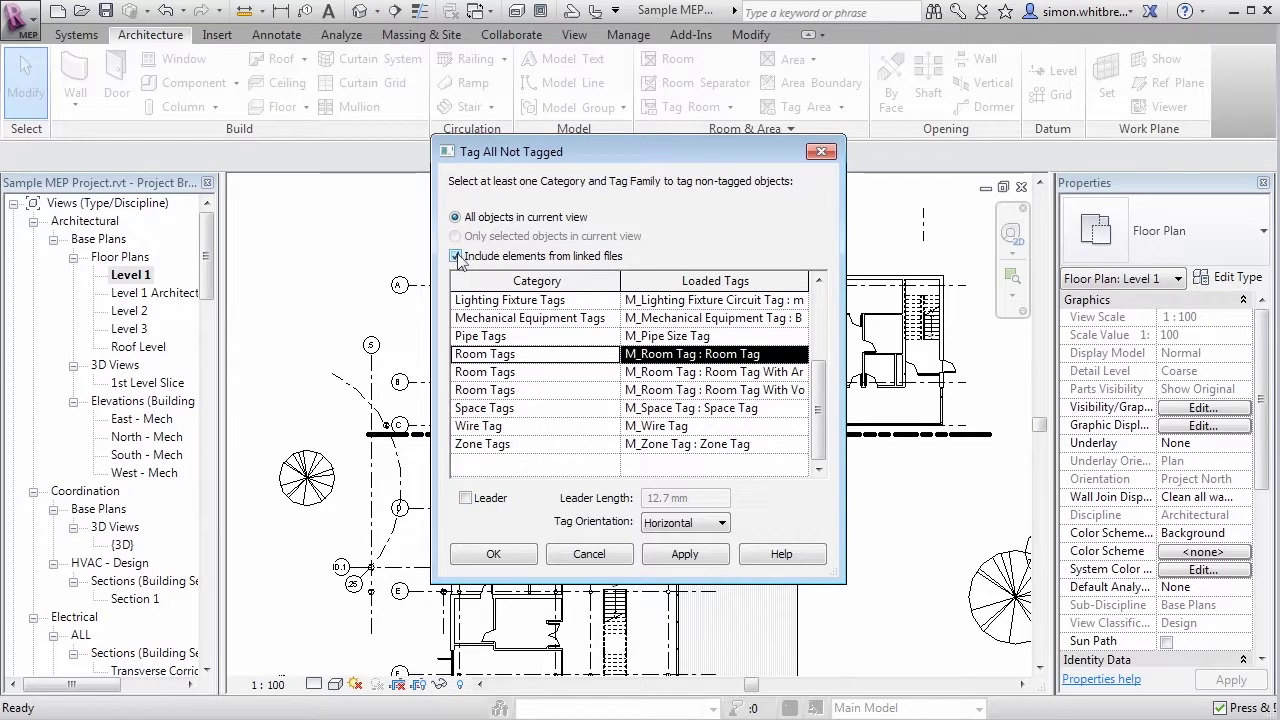
{"action": "left_click", "coordinate": [684, 556]}
{"action": "left_click", "coordinate": [480, 556]}
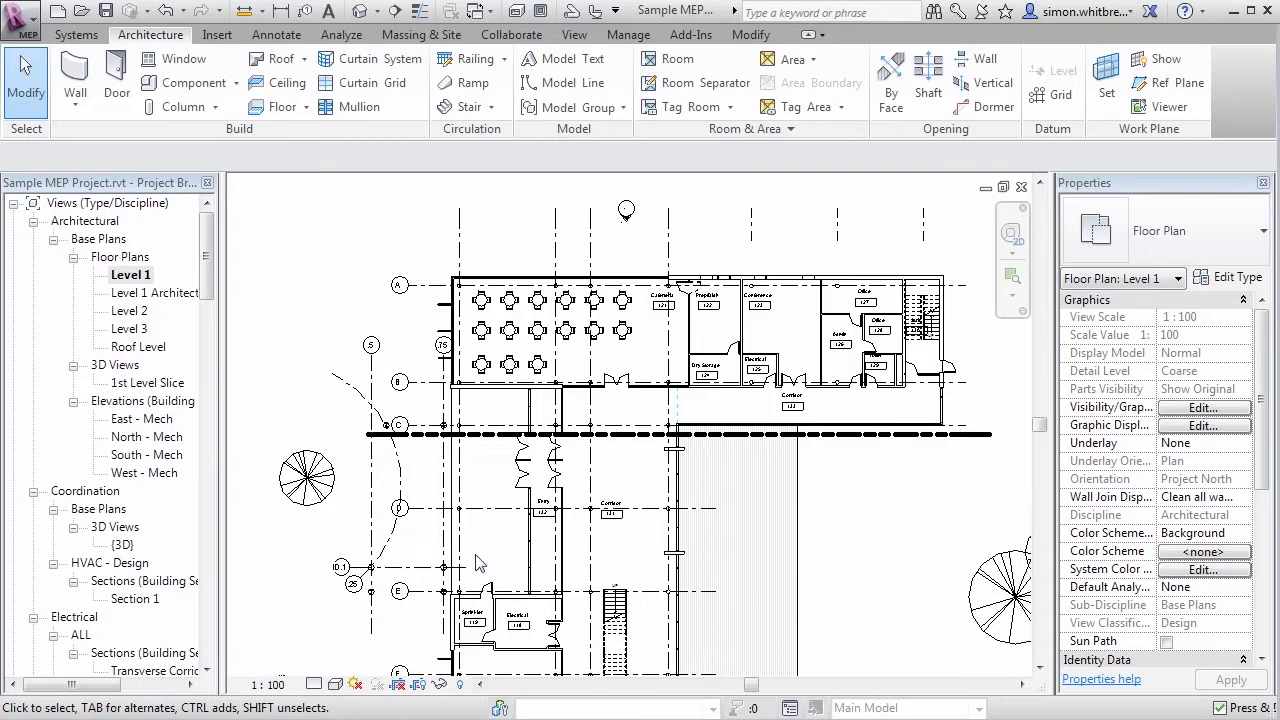
{"action": "scroll", "coordinate": [634, 538], "scroll_direction": "up", "scroll_amount": 3}
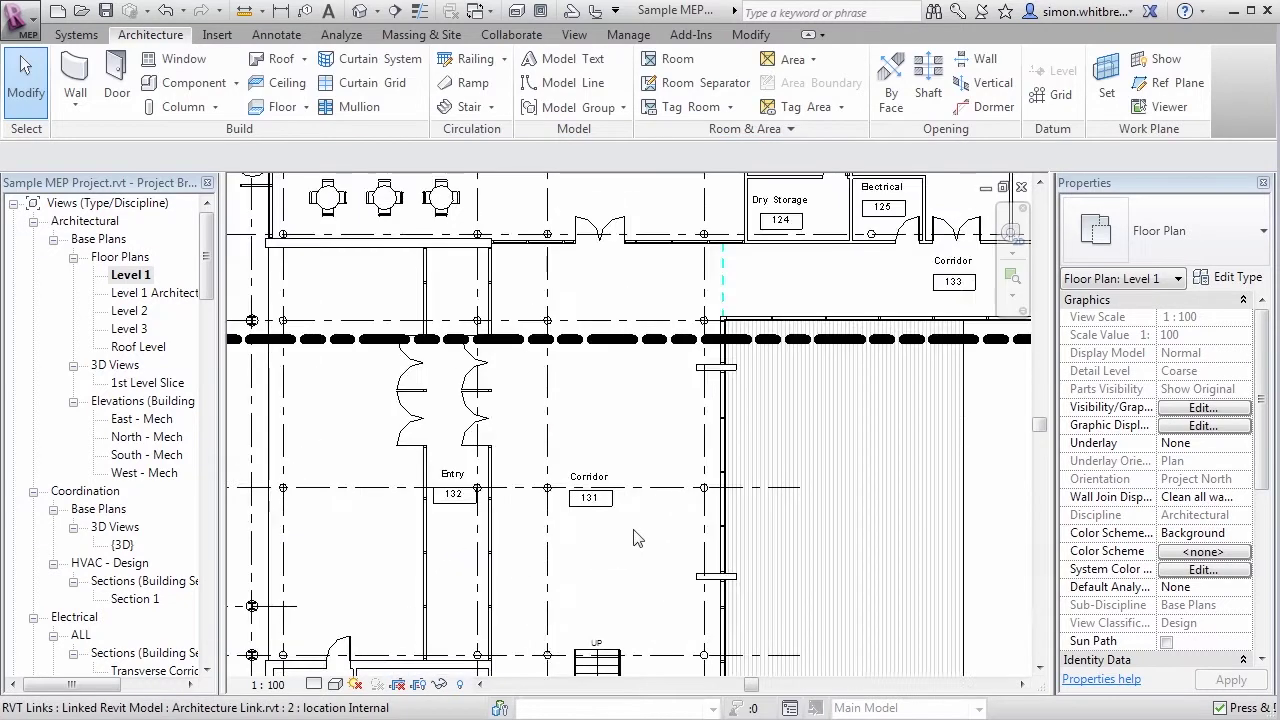
{"action": "scroll", "coordinate": [608, 522], "scroll_direction": "down", "scroll_amount": 5}
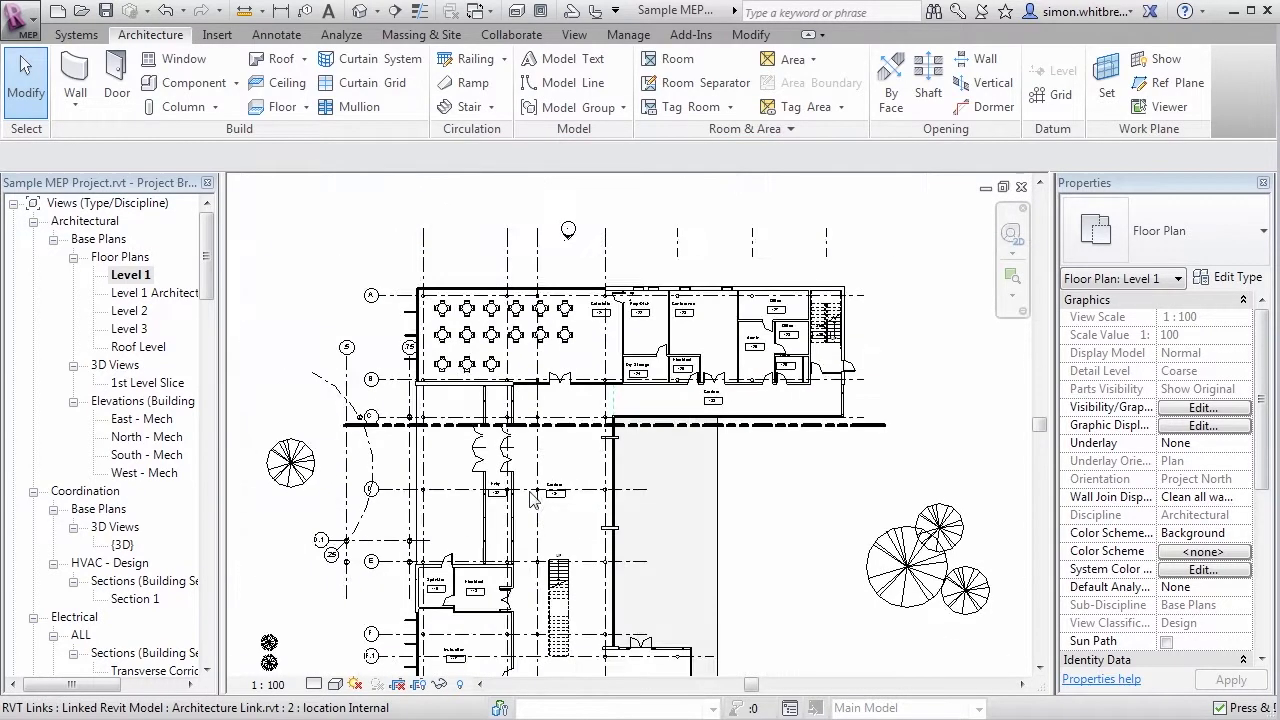
{"action": "scroll", "coordinate": [826, 328], "scroll_direction": "up", "scroll_amount": 3}
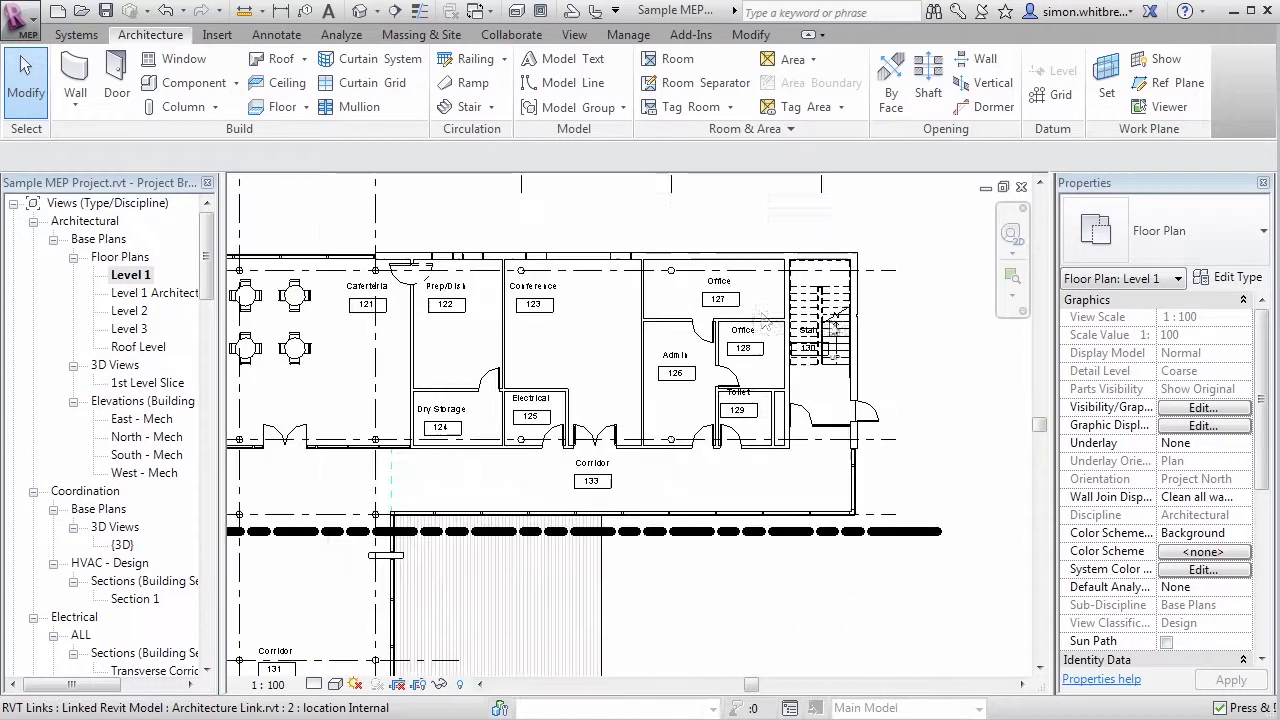
{"action": "scroll", "coordinate": [766, 320], "scroll_direction": "up", "scroll_amount": 3}
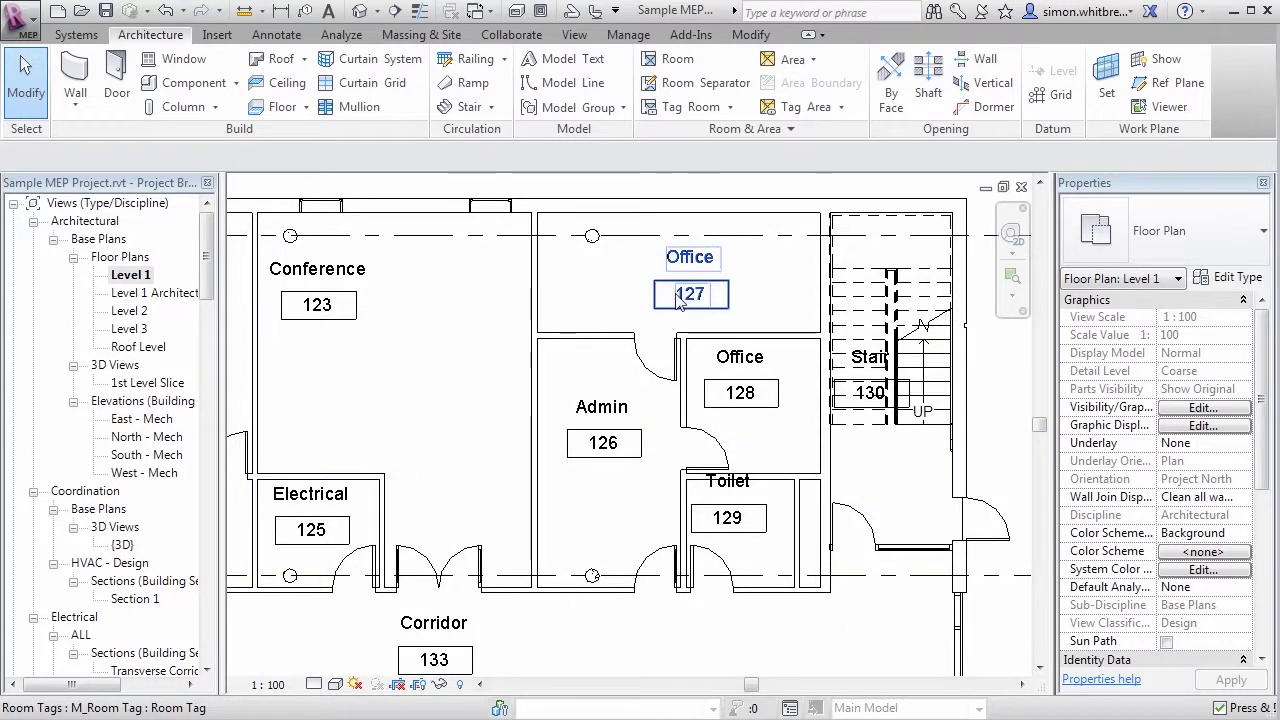